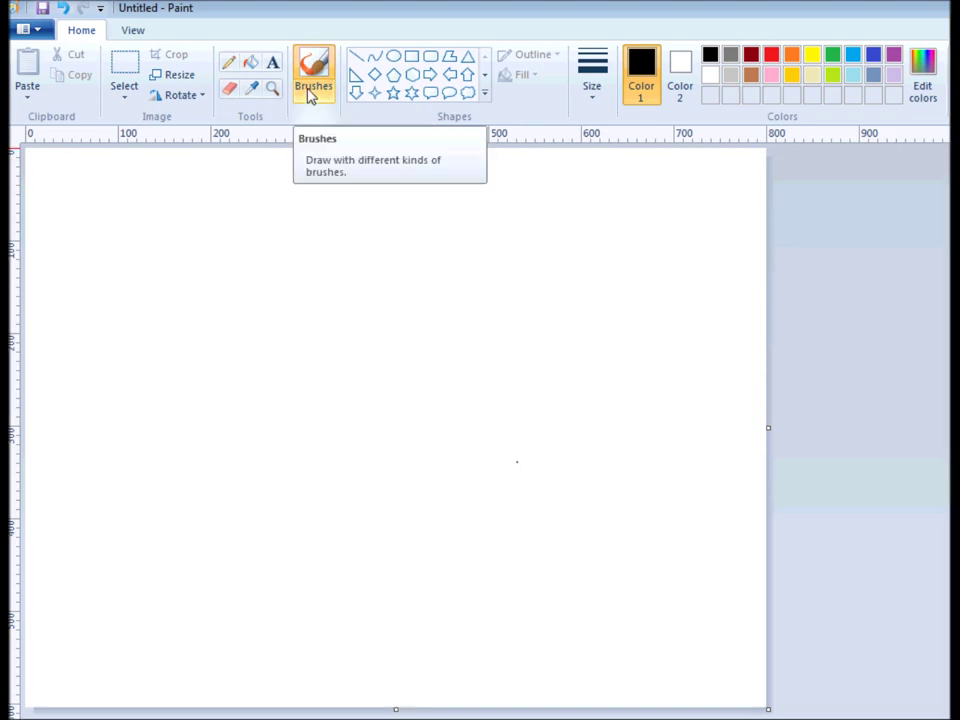
- Draw a straight diagonal line from the canvas's right edge, about 395 px down, up to its top-left corner
left_click(360, 58)
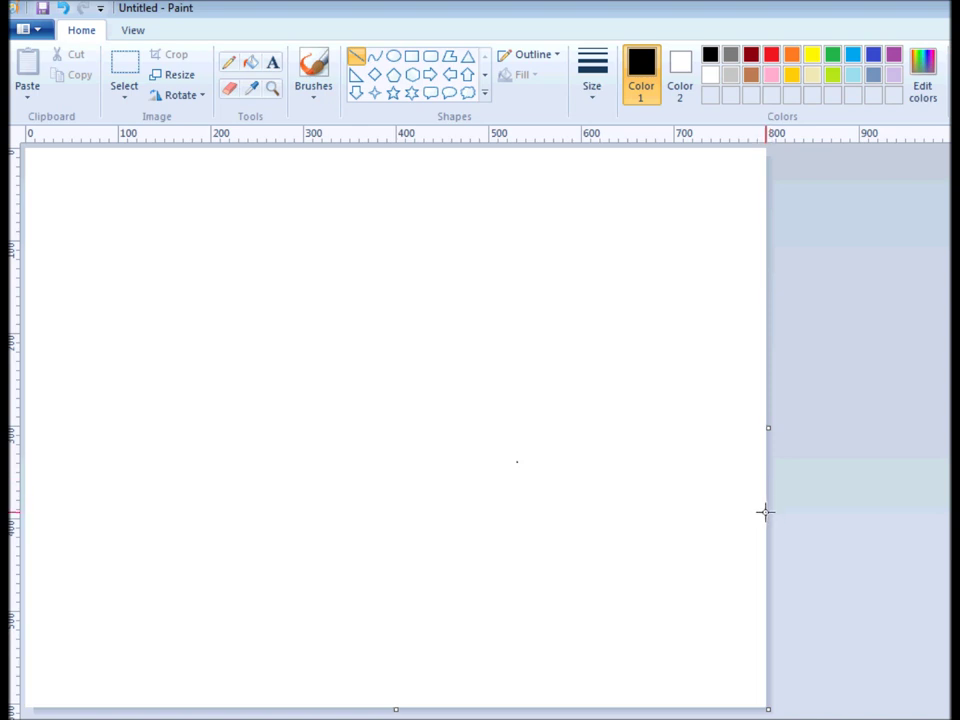
left_click_drag(765, 513, 28, 139)
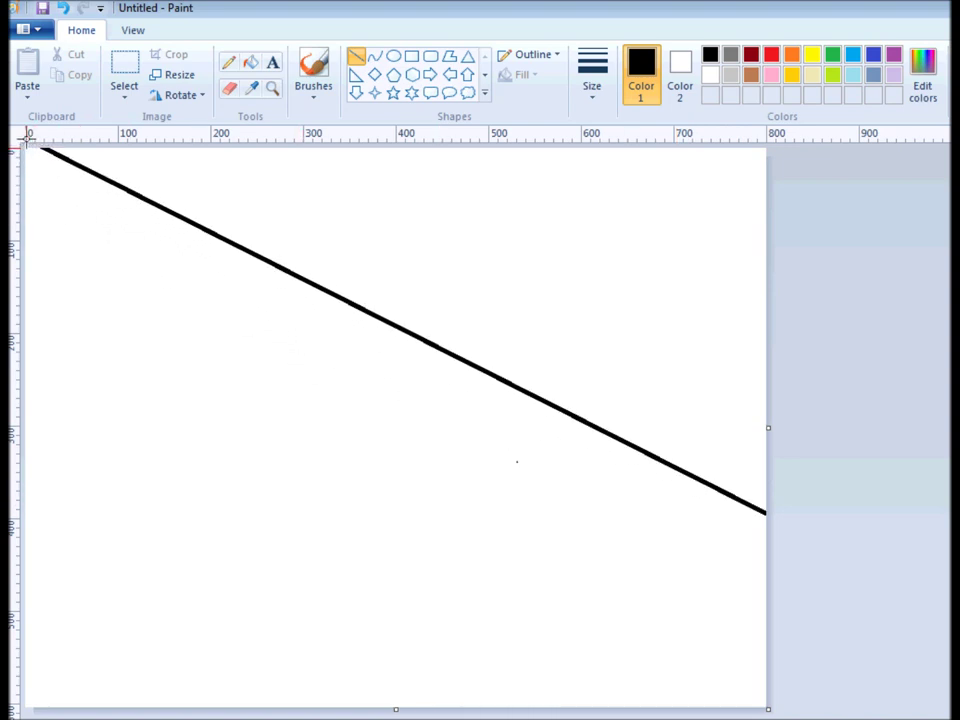
left_click_drag(28, 139, 31, 146)
- Fill the area above the diagonal and the line itself with light turquoise
left_click(852, 76)
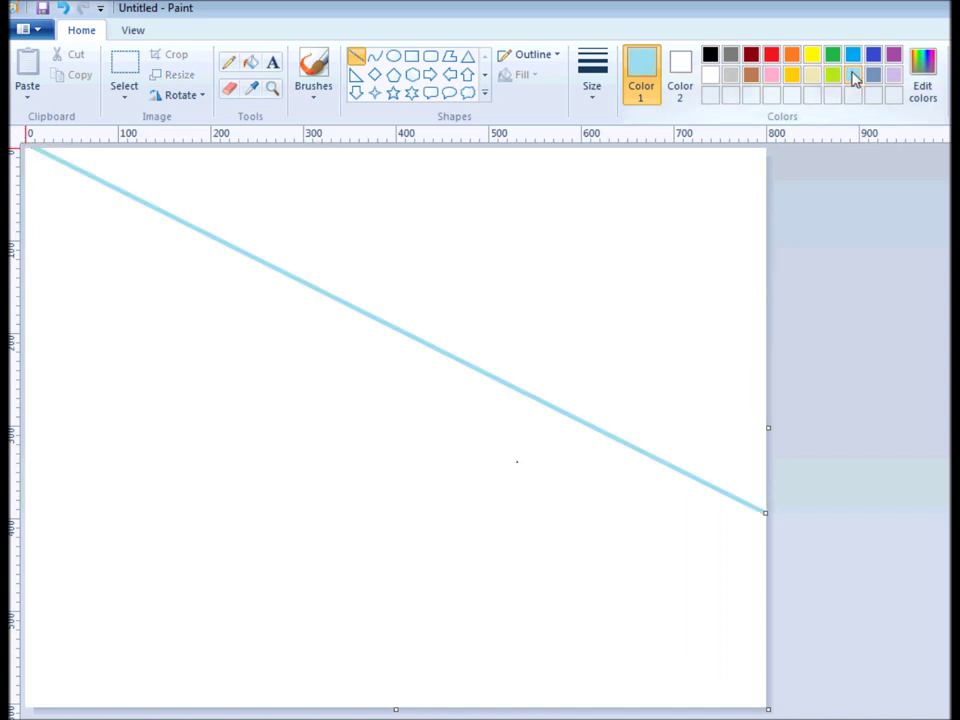
left_click(250, 62)
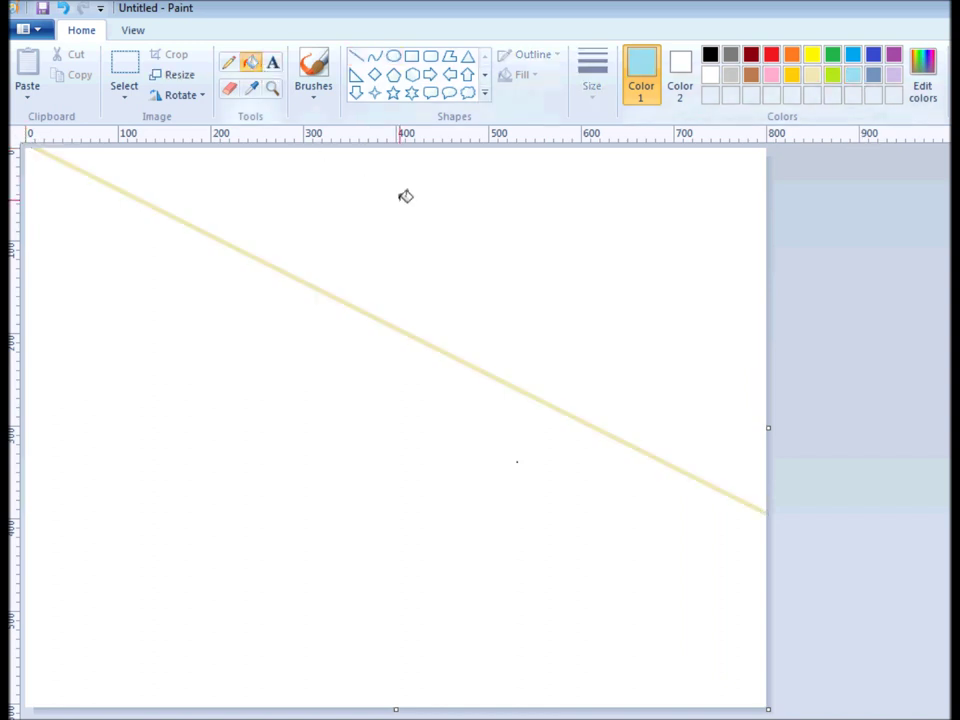
left_click(406, 196)
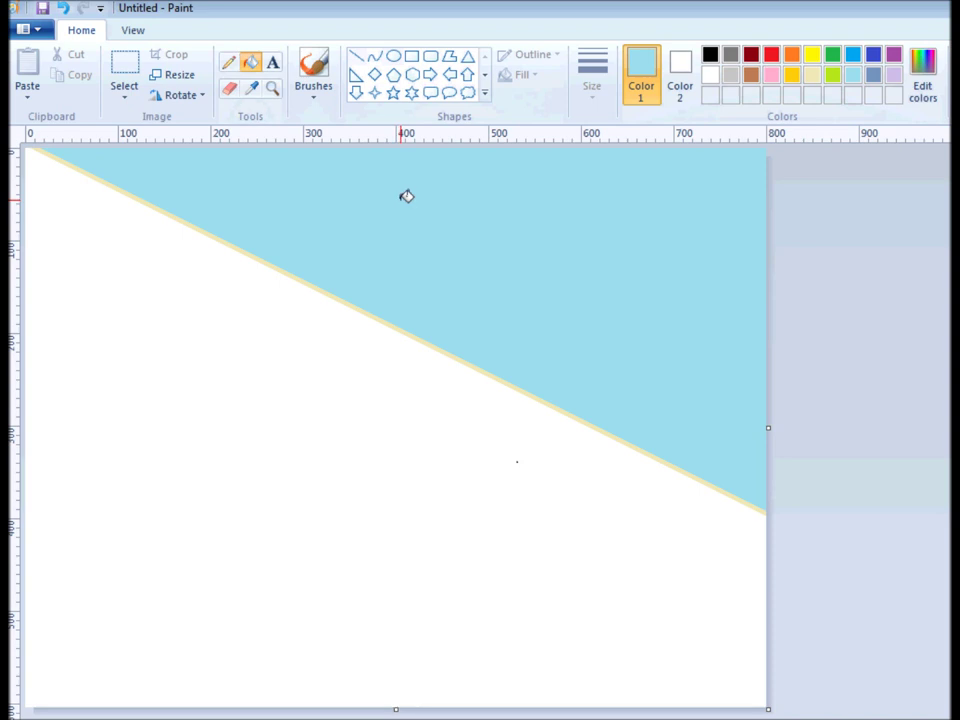
left_click(424, 340)
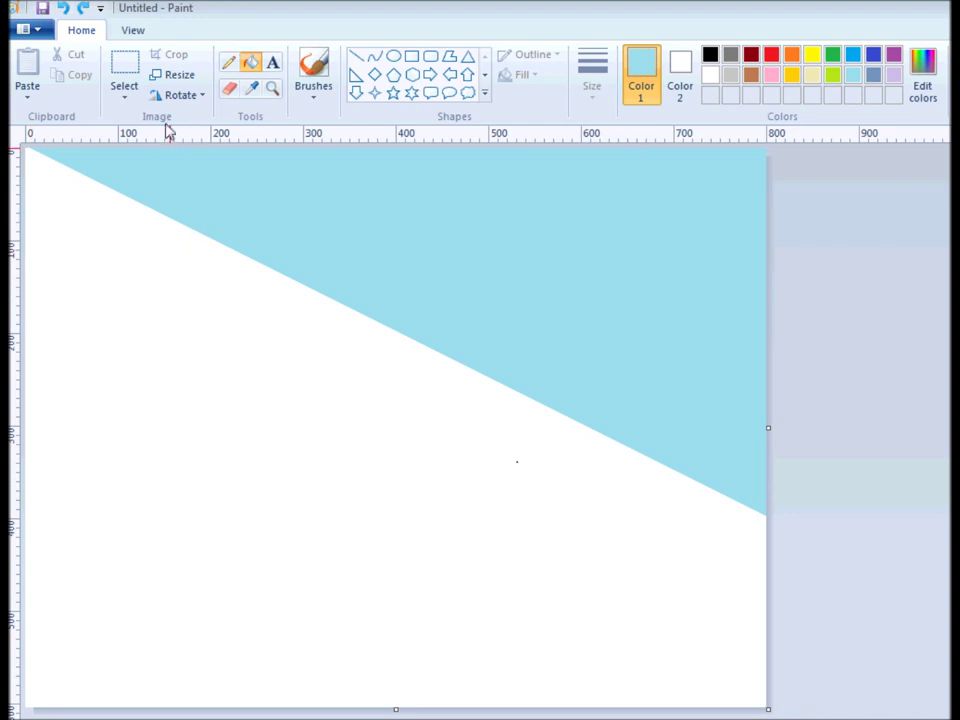
- Resize the image to 1 pixel wide without maintaining the aspect ratio, keeping the height at 604 pixels
left_click(172, 76)
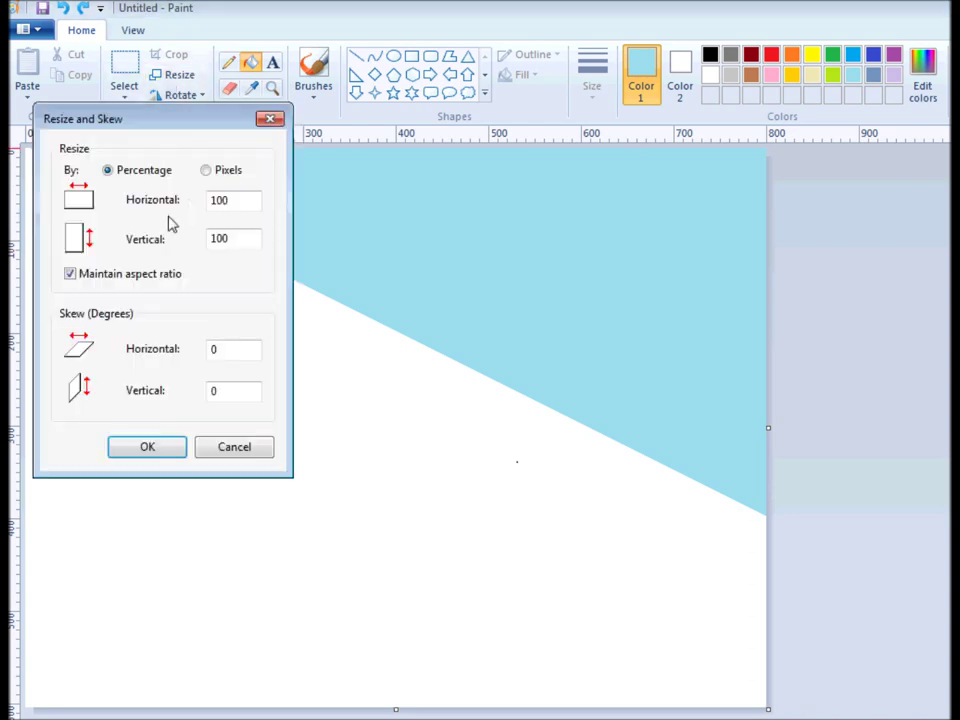
left_click(206, 170)
left_click_drag(236, 199, 126, 187)
type("1")
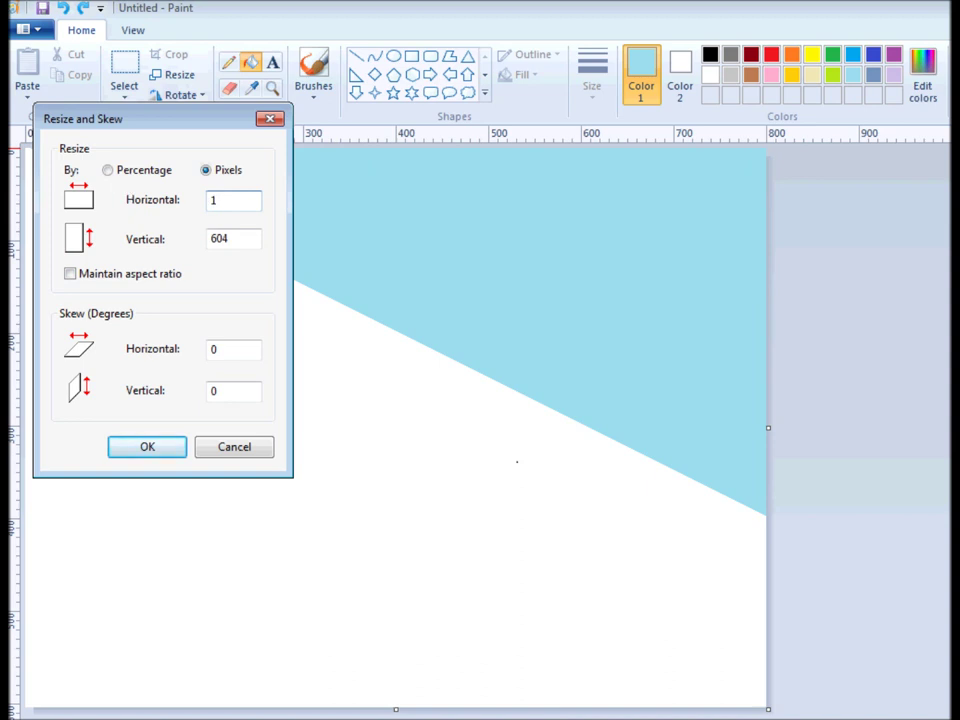
key("Return")
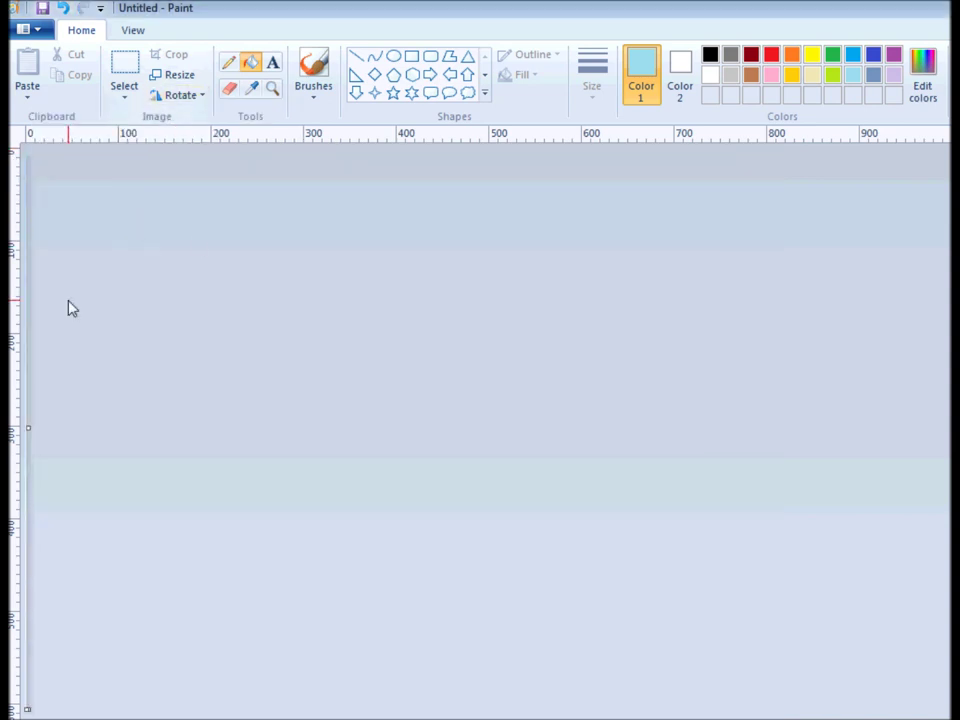
- Stretch the image to 800 pixels wide without maintaining the aspect ratio, keeping the height at 604 pixels
left_click(176, 76)
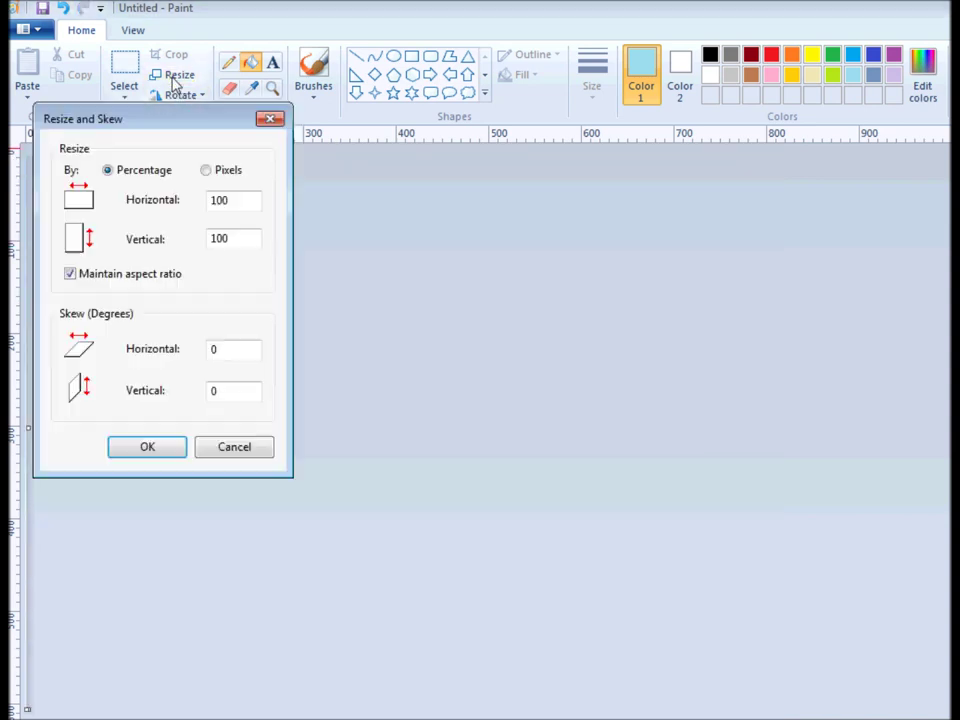
left_click(69, 274)
left_click(207, 170)
double_click(216, 200)
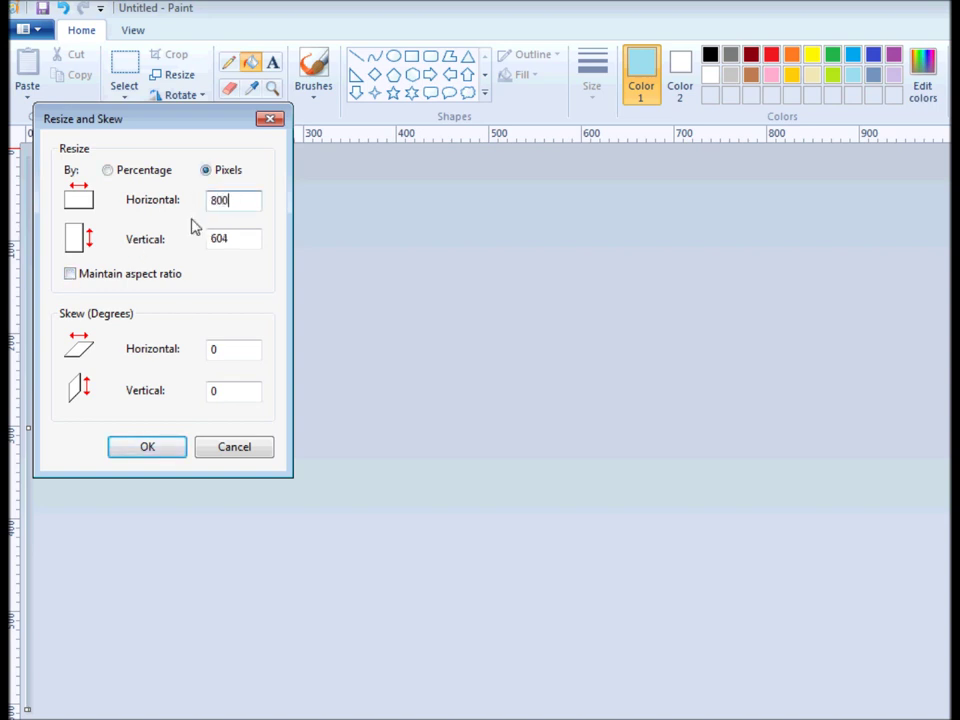
type("800")
left_click(157, 447)
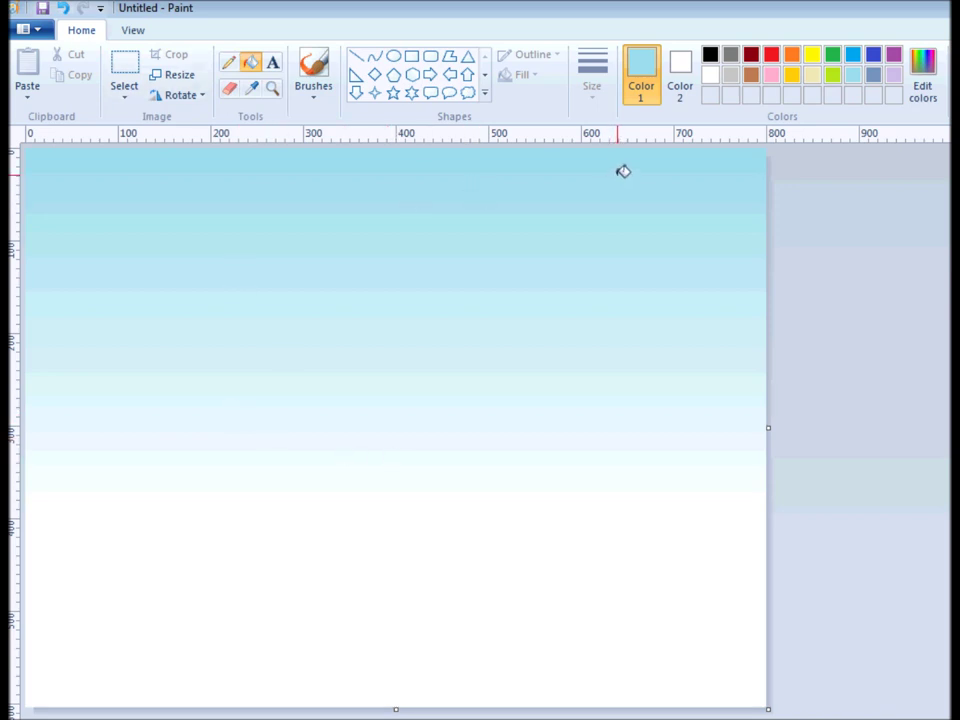
- With both colours set to green, delete a wavy free-form hill selection across the lower half and fill the white strip beneath it green
left_click(834, 57)
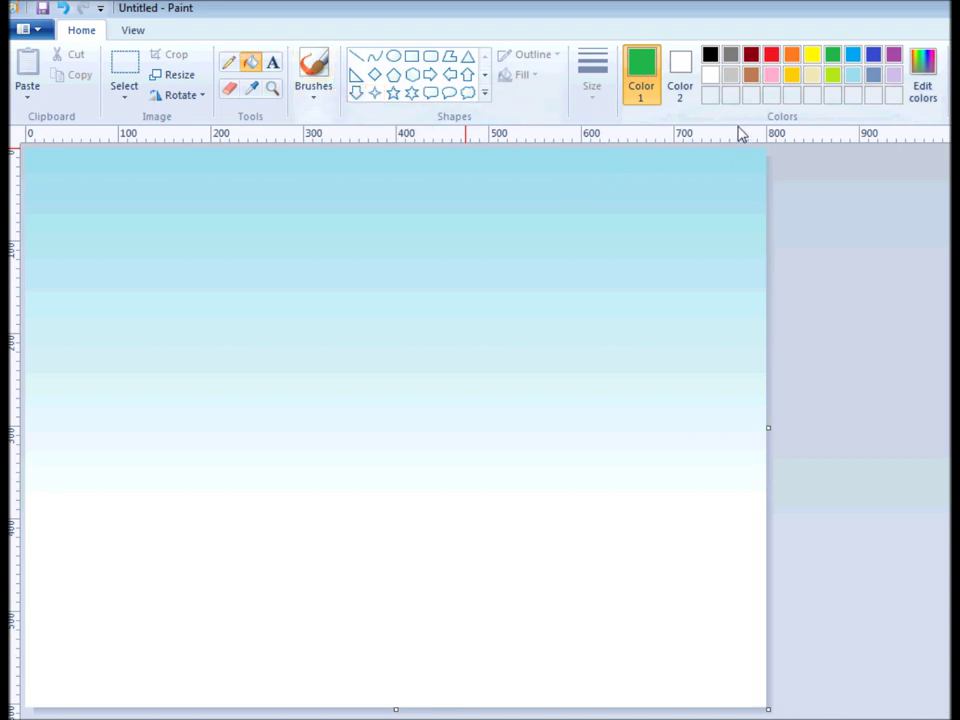
left_click(681, 80)
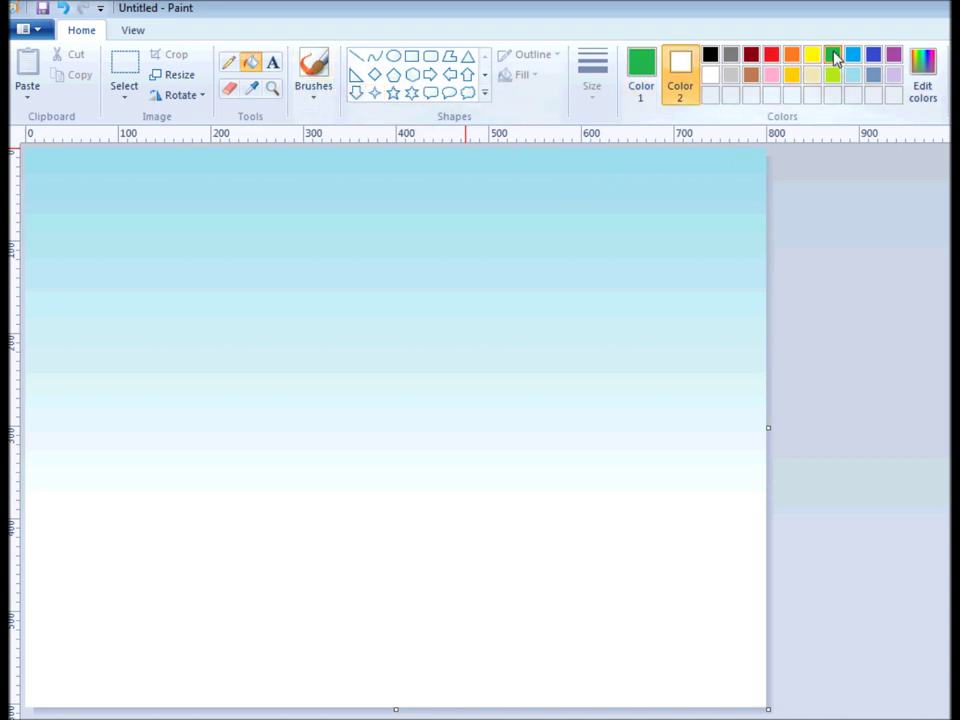
left_click(834, 57)
left_click(127, 97)
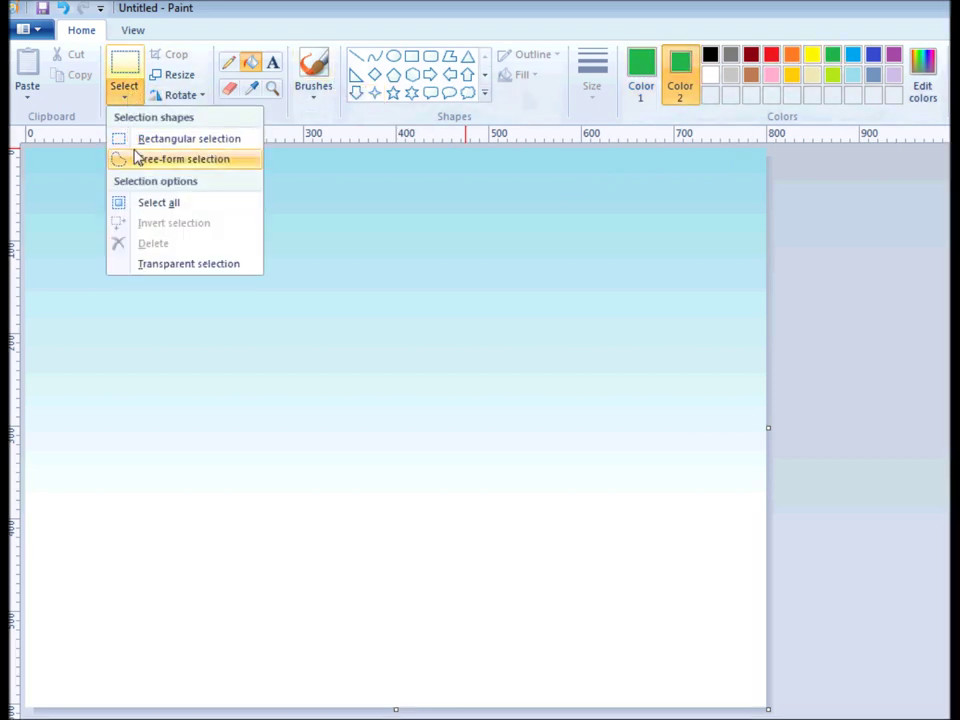
left_click(140, 159)
mouse_move(718, 673)
left_mouse_down()
mouse_move(818, 537)
mouse_move(783, 454)
mouse_move(759, 444)
mouse_move(693, 441)
mouse_move(620, 473)
mouse_move(492, 482)
mouse_move(422, 470)
mouse_move(323, 491)
mouse_move(16, 452)
left_mouse_up()
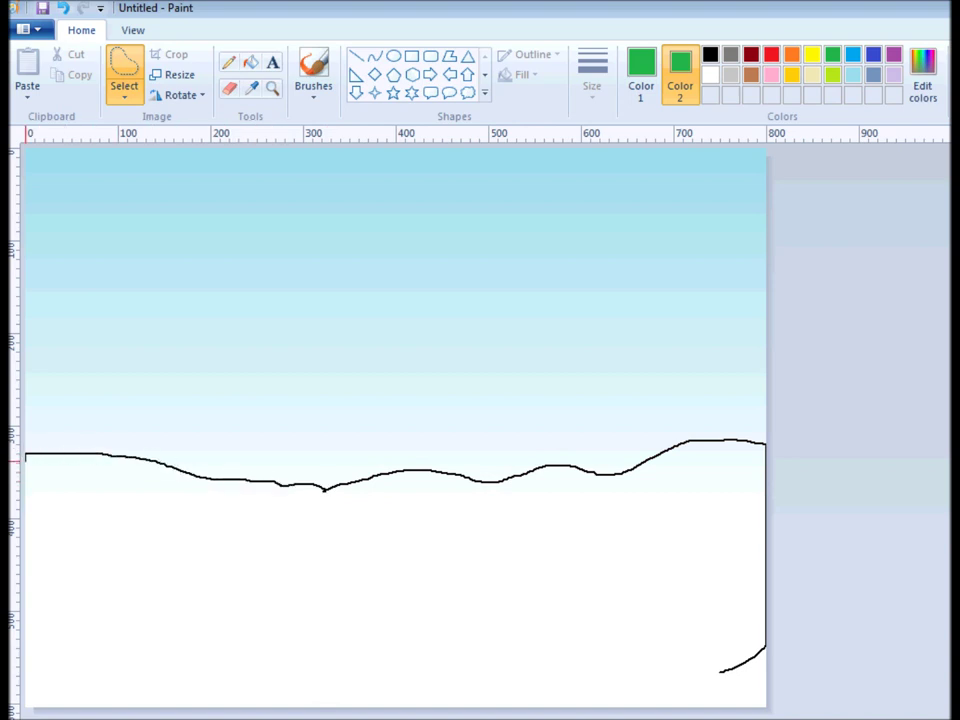
mouse_move(20, 590)
left_mouse_down()
mouse_move(47, 632)
mouse_move(110, 650)
left_mouse_up()
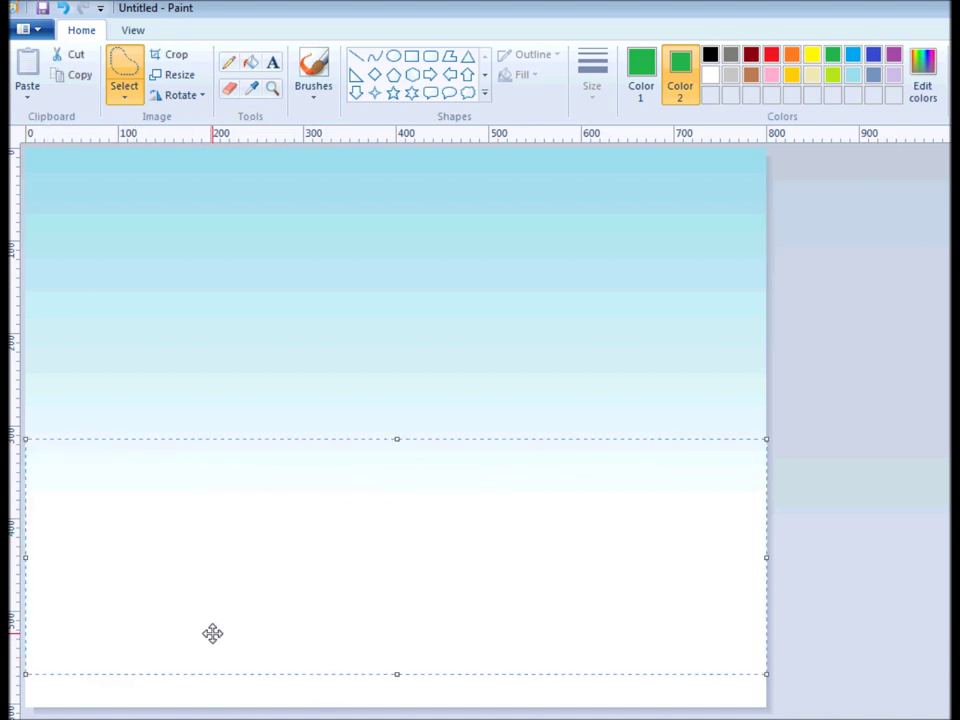
key("Delete")
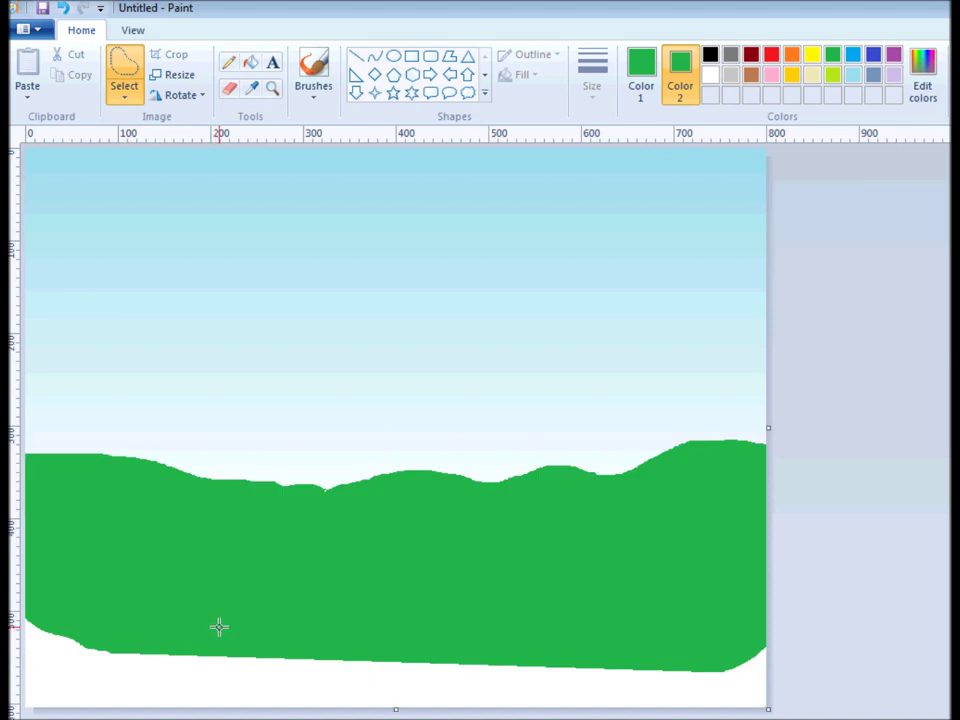
left_click(250, 62)
left_click(204, 675)
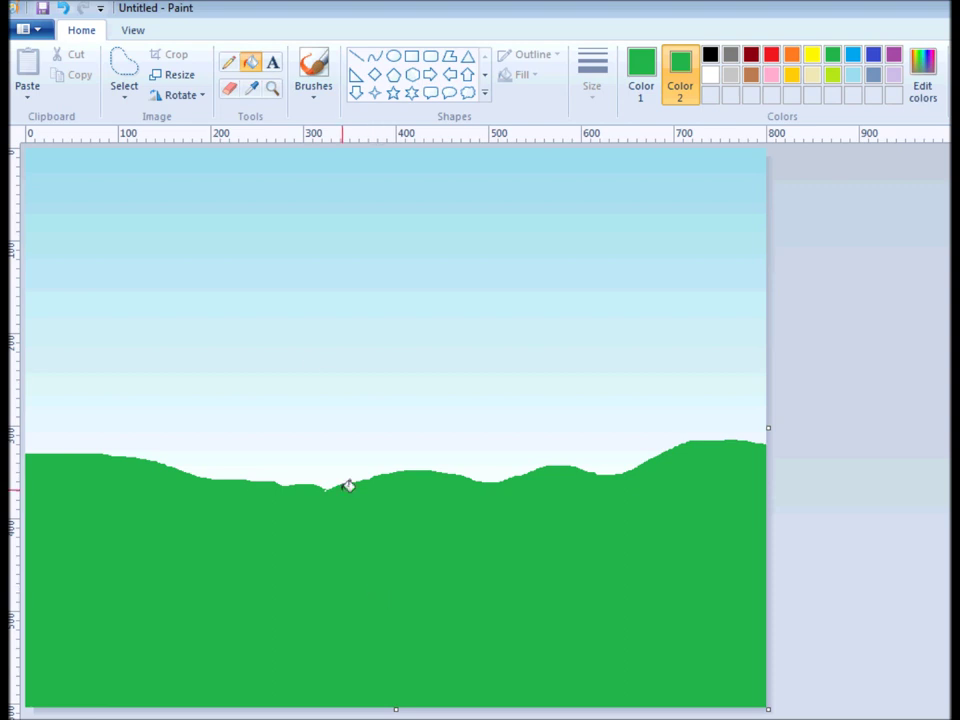
- Paint a brown tree trunk with a thick round brush on the hills, adding three roots and three branch stubs
left_click(305, 92)
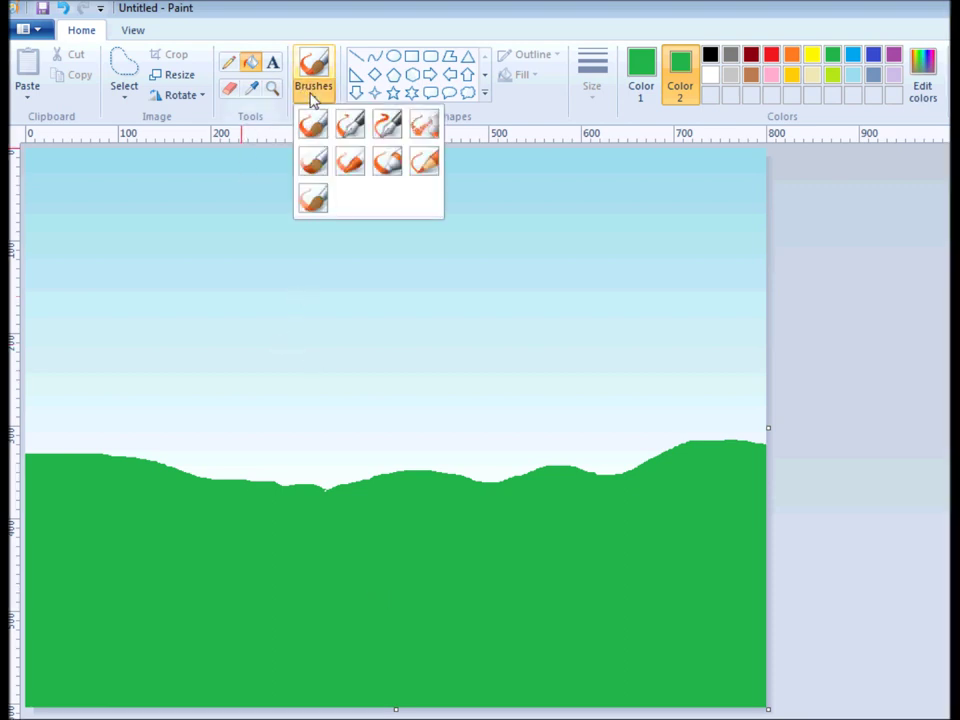
left_click(312, 122)
left_click(640, 66)
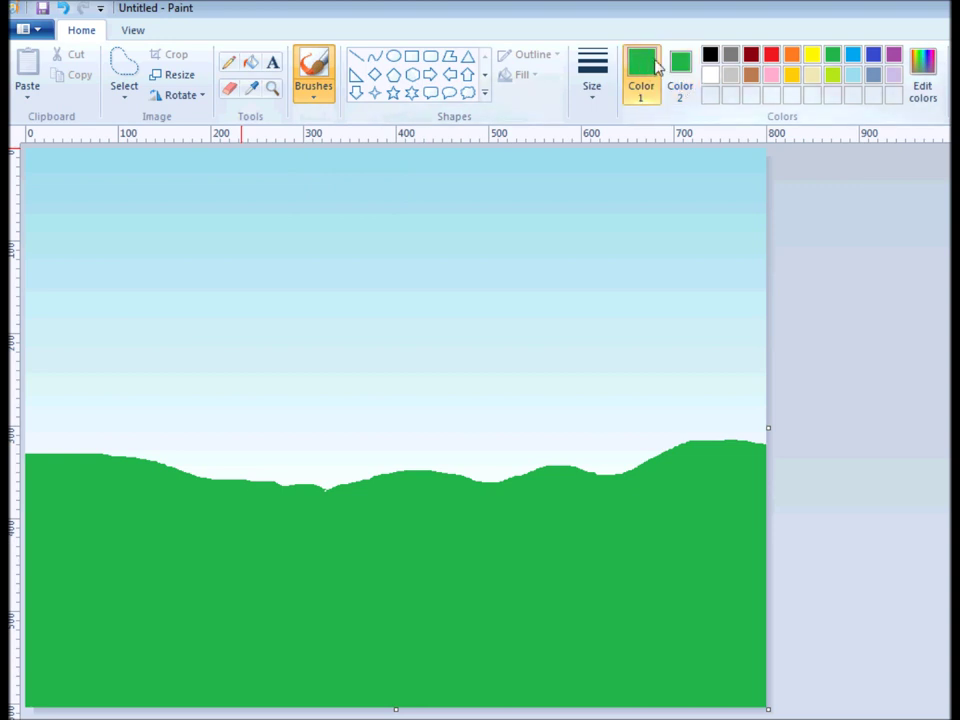
left_click(751, 74)
left_click(593, 88)
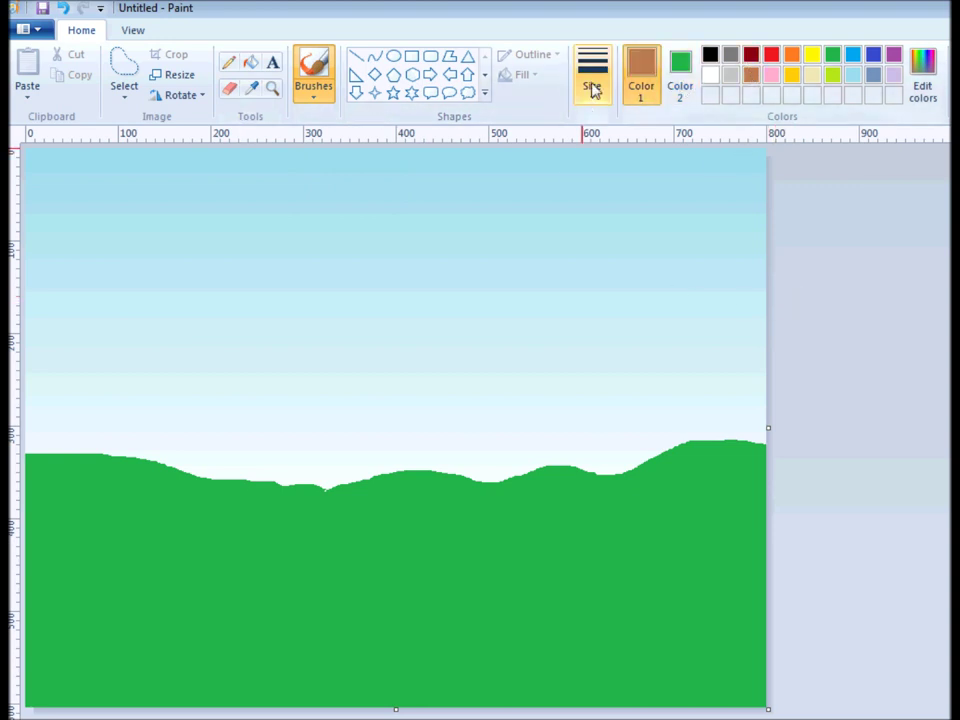
left_click(615, 240)
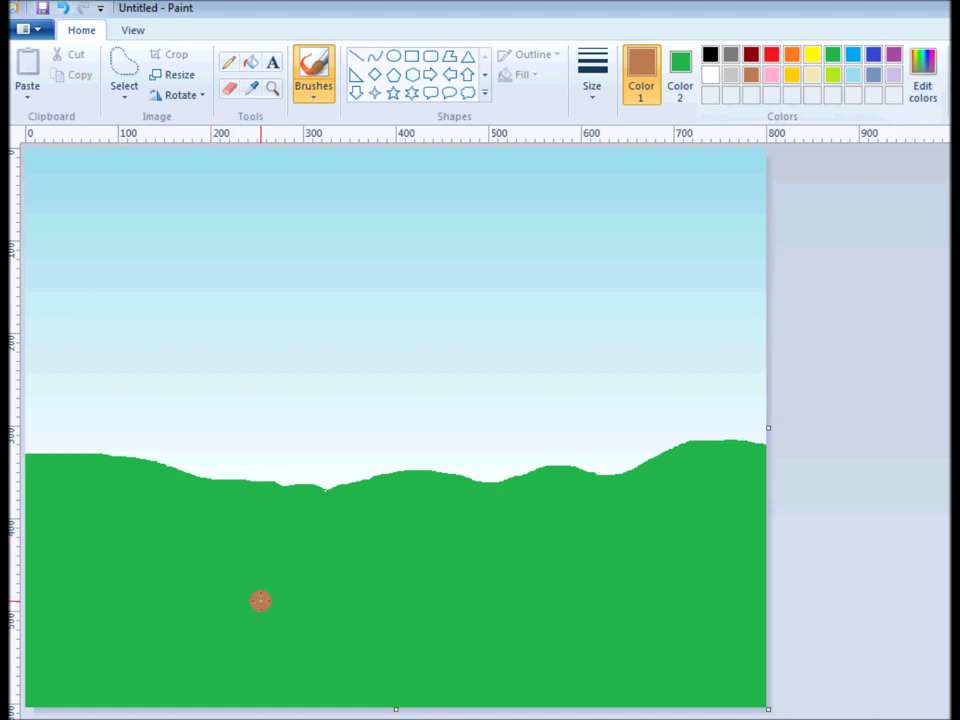
mouse_move(233, 611)
left_mouse_down()
mouse_move(257, 574)
mouse_move(259, 430)
mouse_move(247, 415)
mouse_move(262, 420)
mouse_move(263, 408)
mouse_move(268, 480)
left_mouse_up()
mouse_move(263, 573)
left_mouse_down()
mouse_move(268, 626)
mouse_move(297, 620)
mouse_move(270, 586)
mouse_move(282, 398)
left_mouse_up()
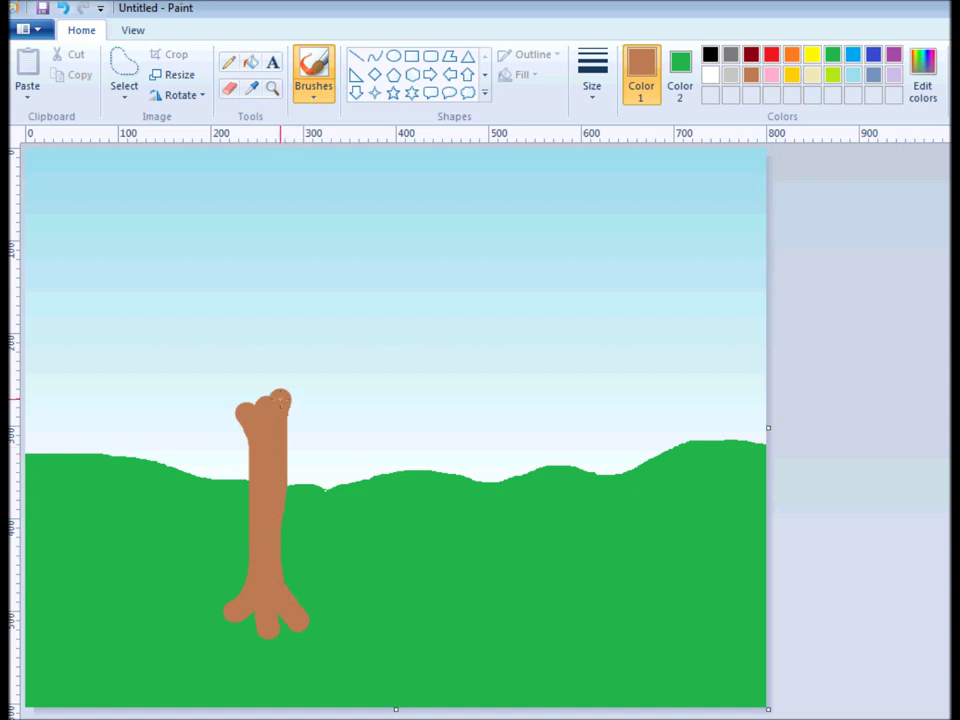
left_click_drag(273, 487, 281, 517)
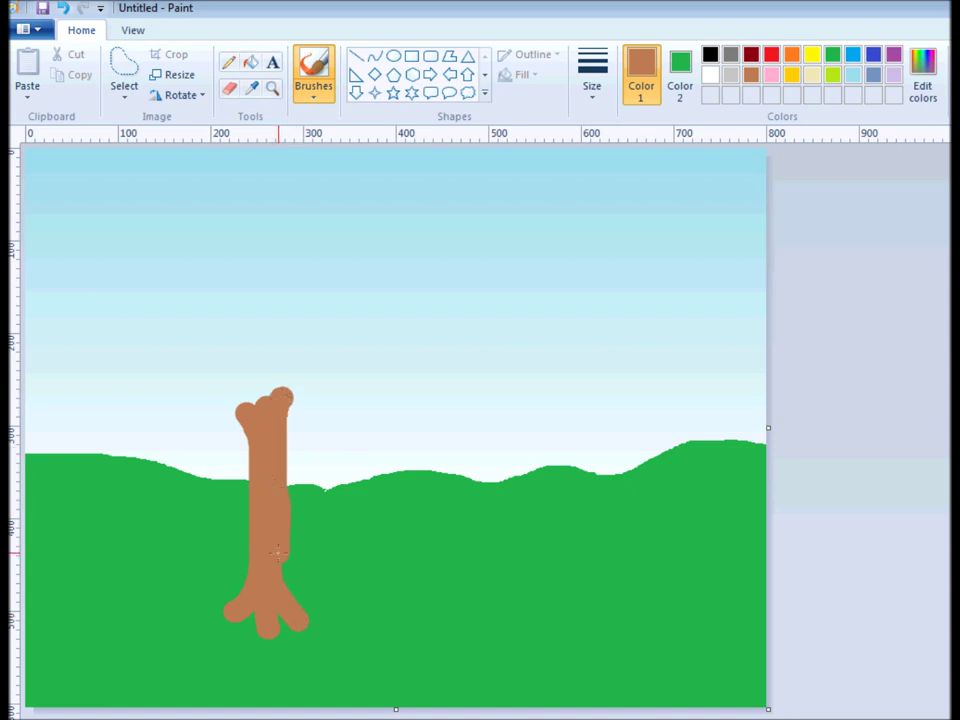
left_click_drag(293, 615, 307, 621)
mouse_move(266, 412)
left_mouse_down()
mouse_move(291, 392)
mouse_move(255, 414)
mouse_move(231, 397)
mouse_move(265, 402)
mouse_move(268, 370)
mouse_move(304, 388)
left_mouse_up()
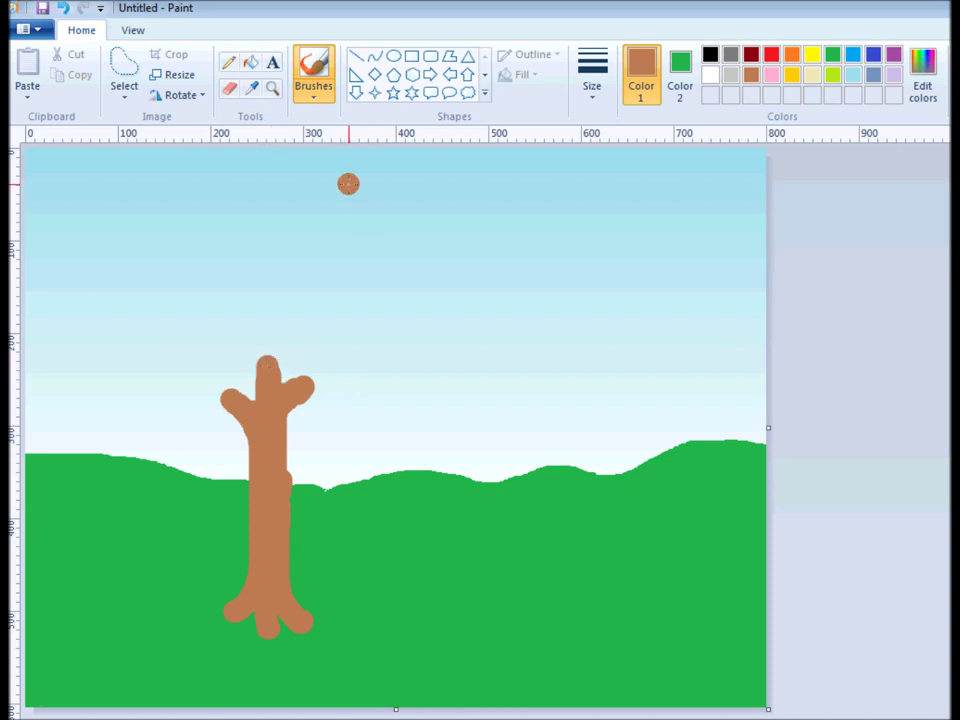
- Paint two brown branches from each of the trunk's three stubs with a thinner brush
left_click(591, 80)
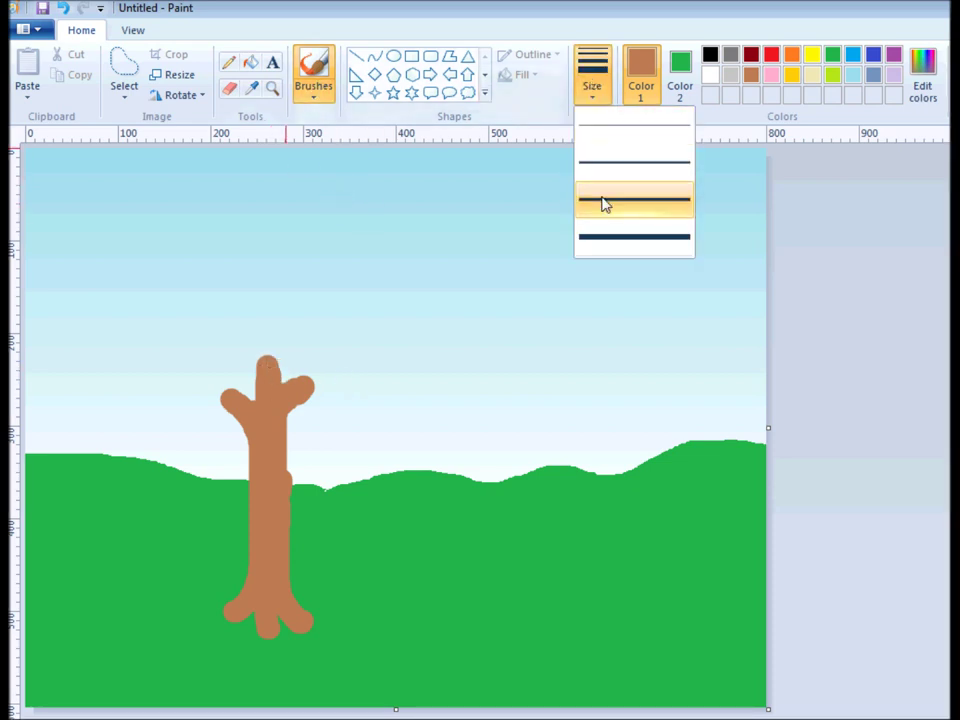
left_click(652, 238)
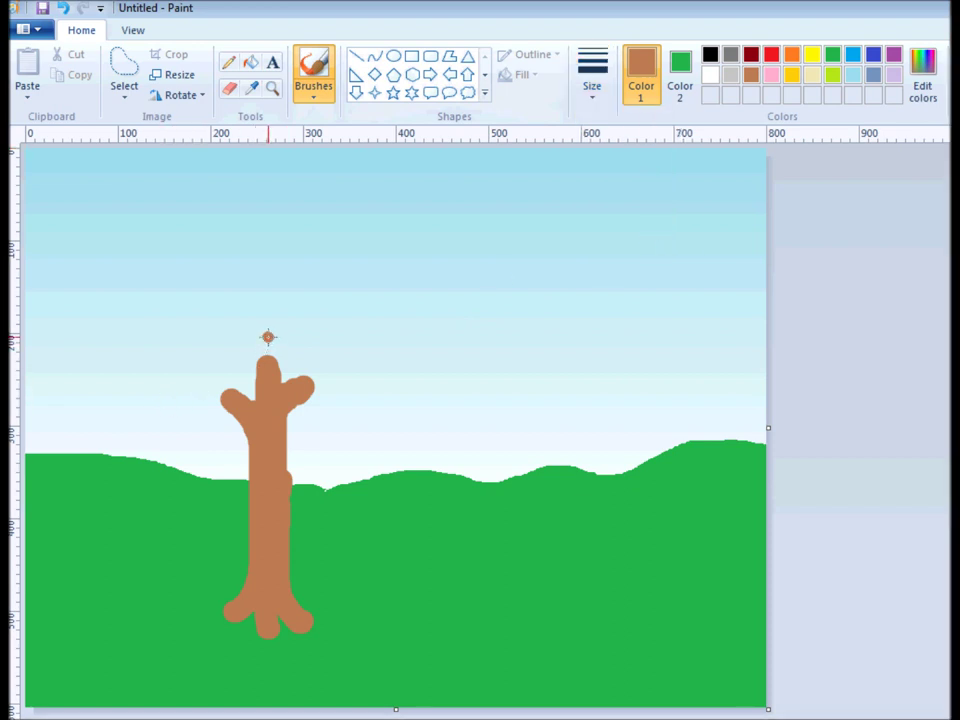
mouse_move(278, 368)
left_mouse_down()
mouse_move(283, 324)
mouse_move(237, 311)
left_mouse_up()
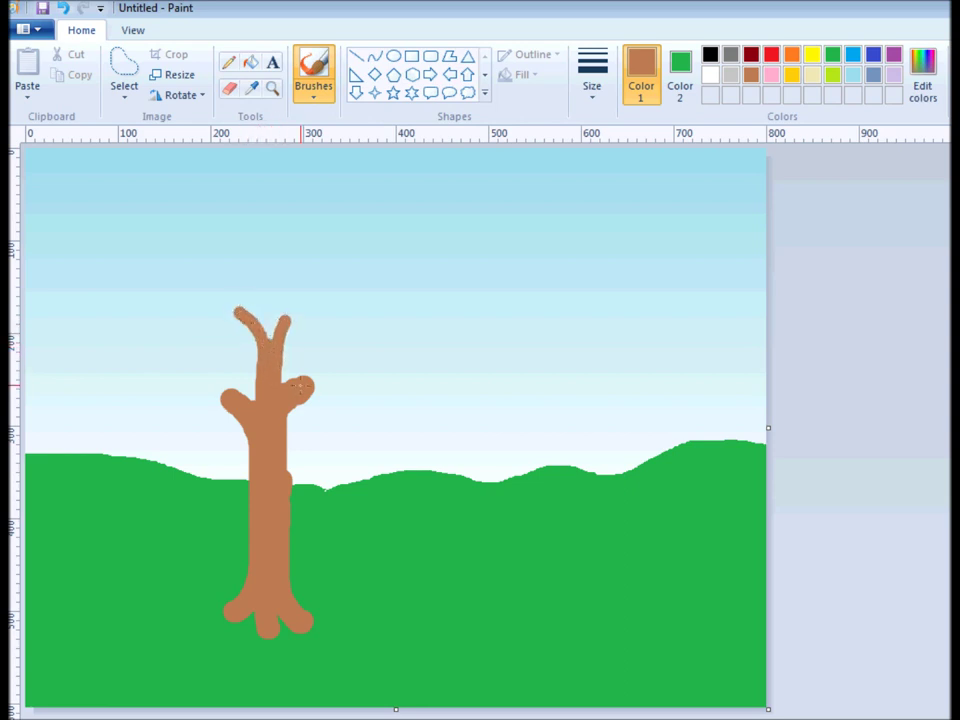
left_click_drag(301, 386, 332, 341)
left_click_drag(302, 386, 369, 377)
mouse_move(238, 404)
left_mouse_down()
mouse_move(204, 362)
mouse_move(238, 408)
mouse_move(209, 397)
mouse_move(176, 404)
mouse_move(229, 389)
left_mouse_up()
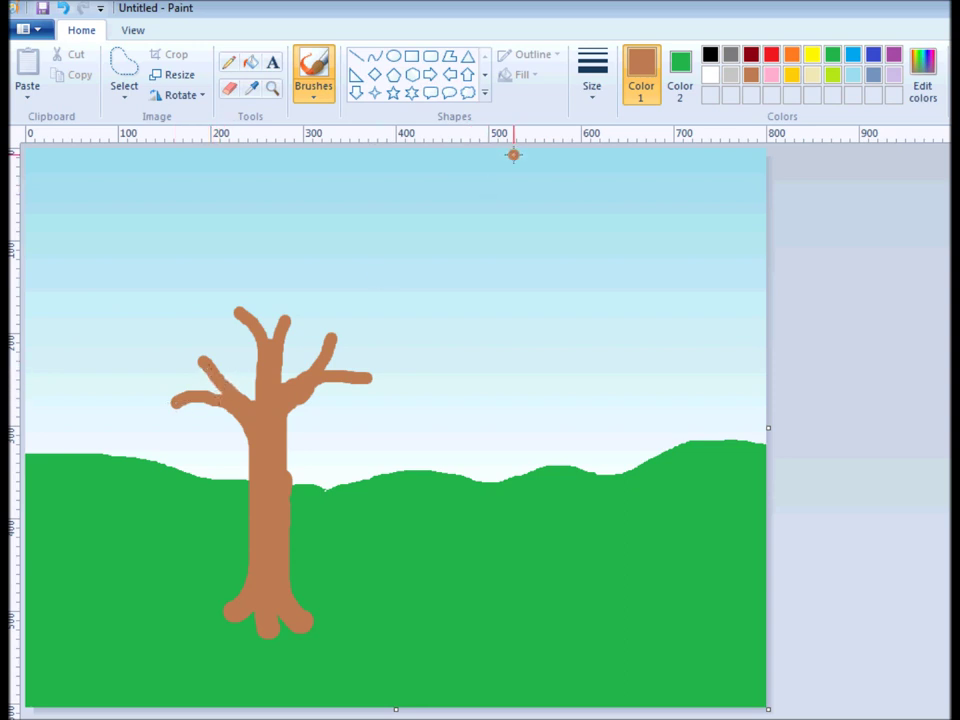
- Extend the ends of the tree's branches with forked brown twigs, using an even thinner brush
left_click(592, 80)
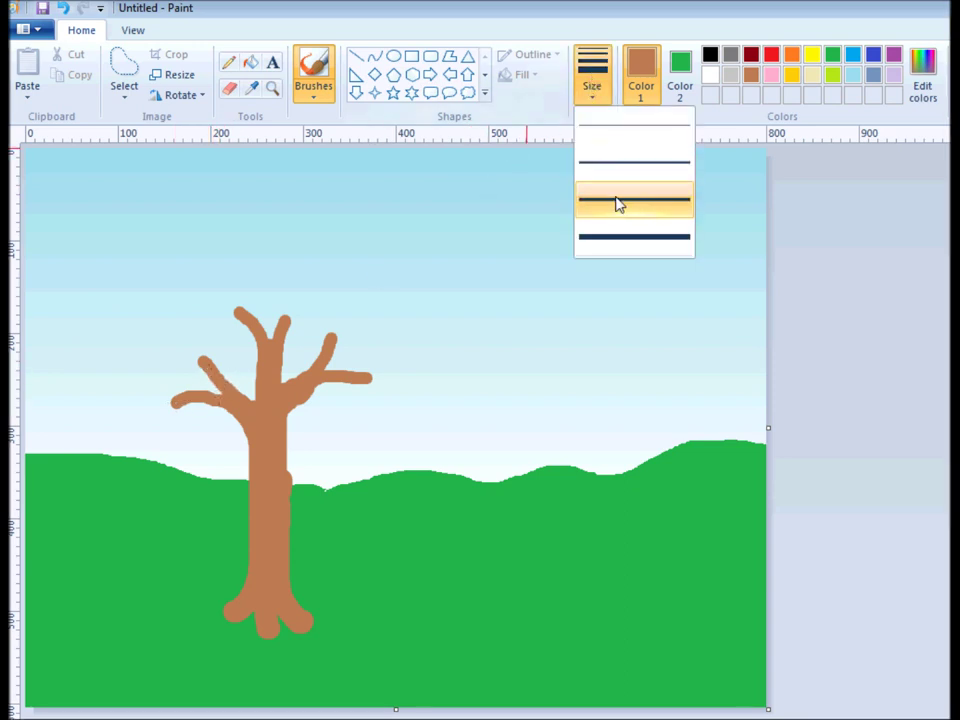
left_click(623, 240)
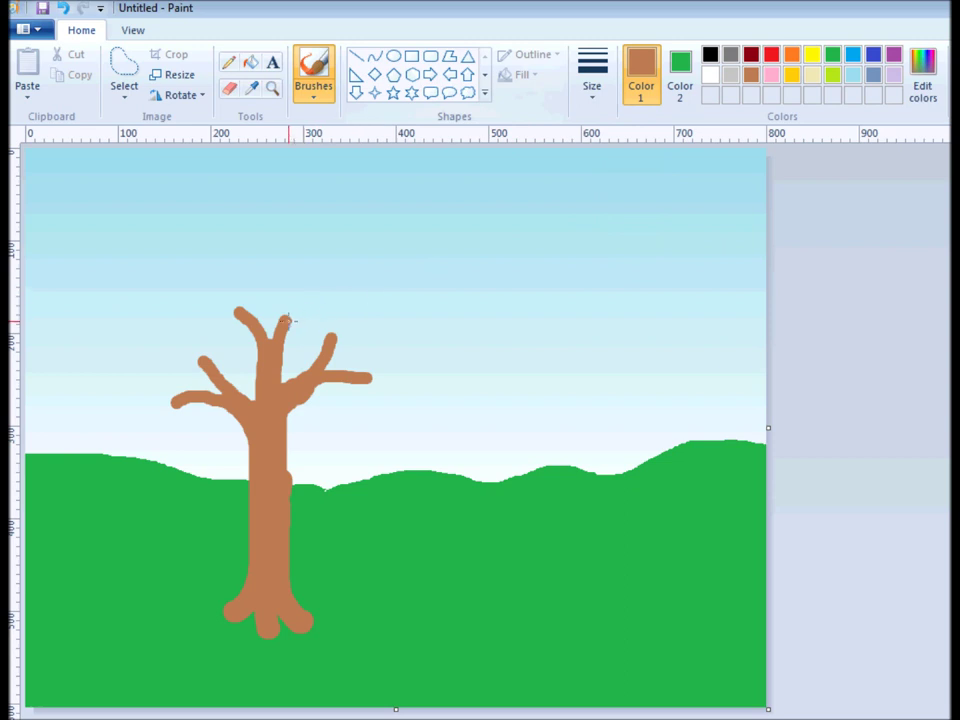
mouse_move(287, 319)
left_mouse_down()
mouse_move(316, 293)
mouse_move(280, 279)
left_mouse_up()
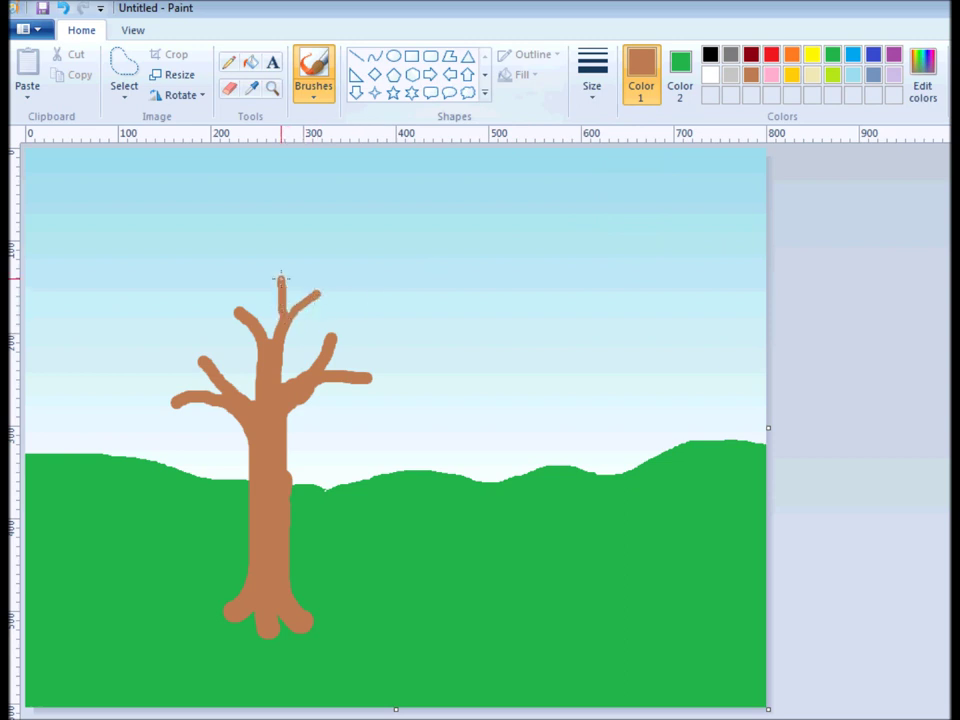
mouse_move(258, 320)
left_mouse_down()
mouse_move(225, 287)
mouse_move(238, 309)
mouse_move(239, 261)
left_mouse_up()
mouse_move(203, 360)
left_mouse_down()
mouse_move(178, 327)
mouse_move(196, 315)
left_mouse_up()
mouse_move(197, 398)
left_mouse_down()
mouse_move(137, 405)
mouse_move(158, 421)
mouse_move(152, 433)
left_mouse_up()
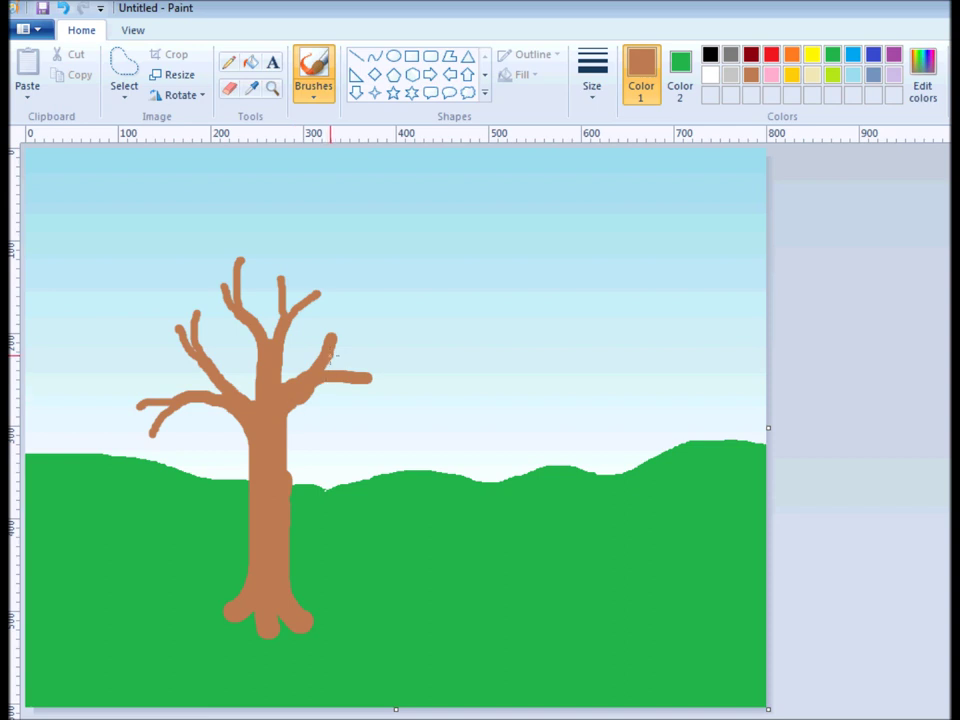
left_click_drag(337, 337, 352, 300)
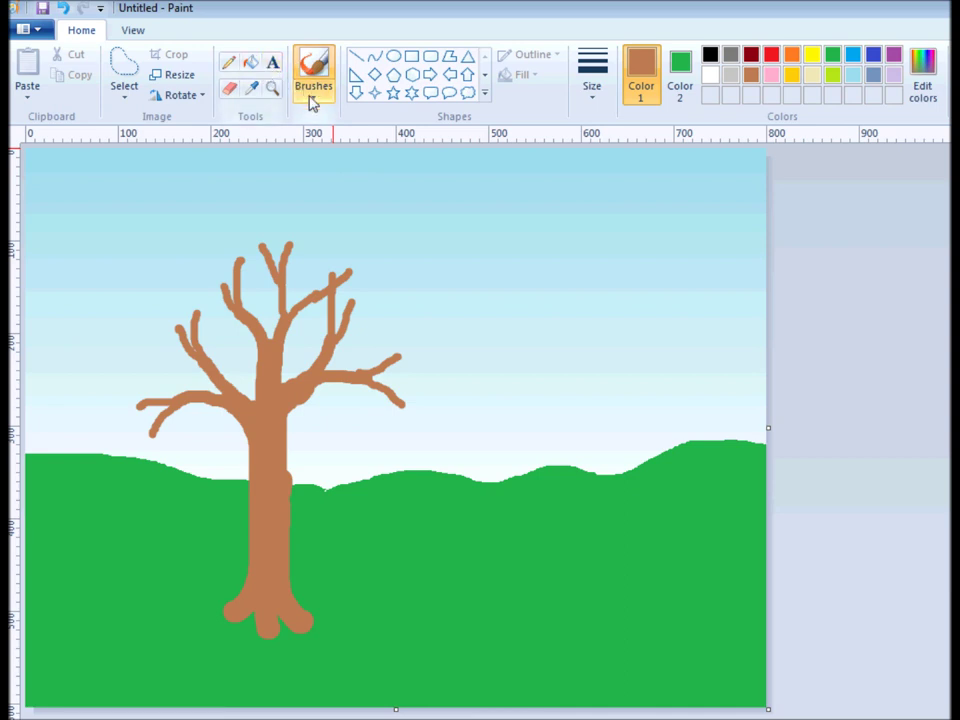
- Choose the Airbrush and set Color 1 to a dark green with red 22, green 118 and blue 51
left_click(312, 100)
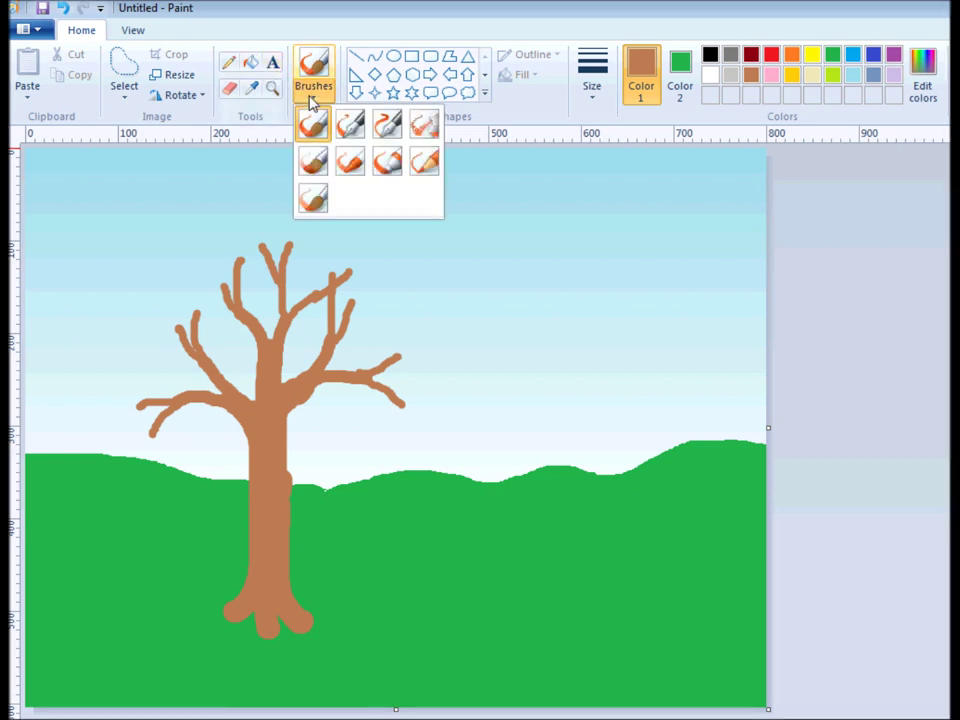
left_click(423, 123)
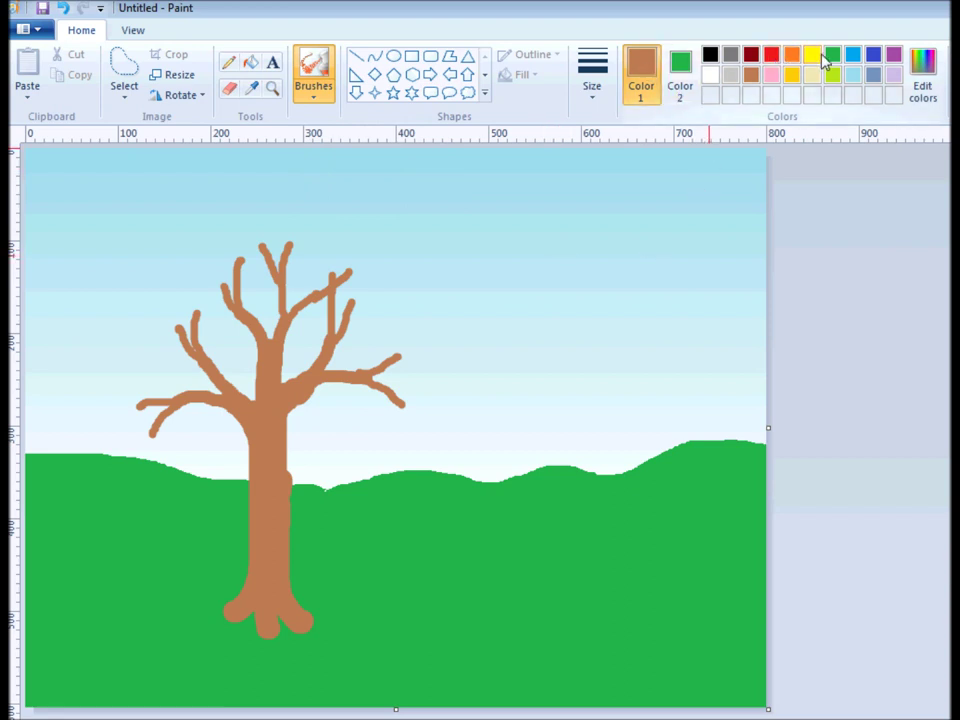
left_click(831, 57)
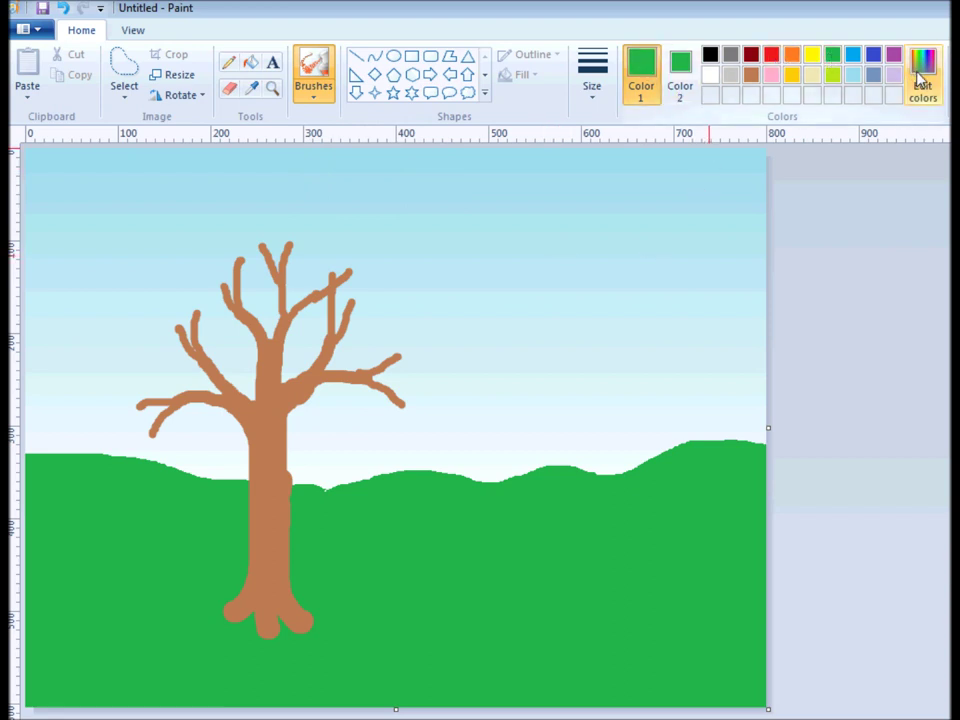
left_click(920, 78)
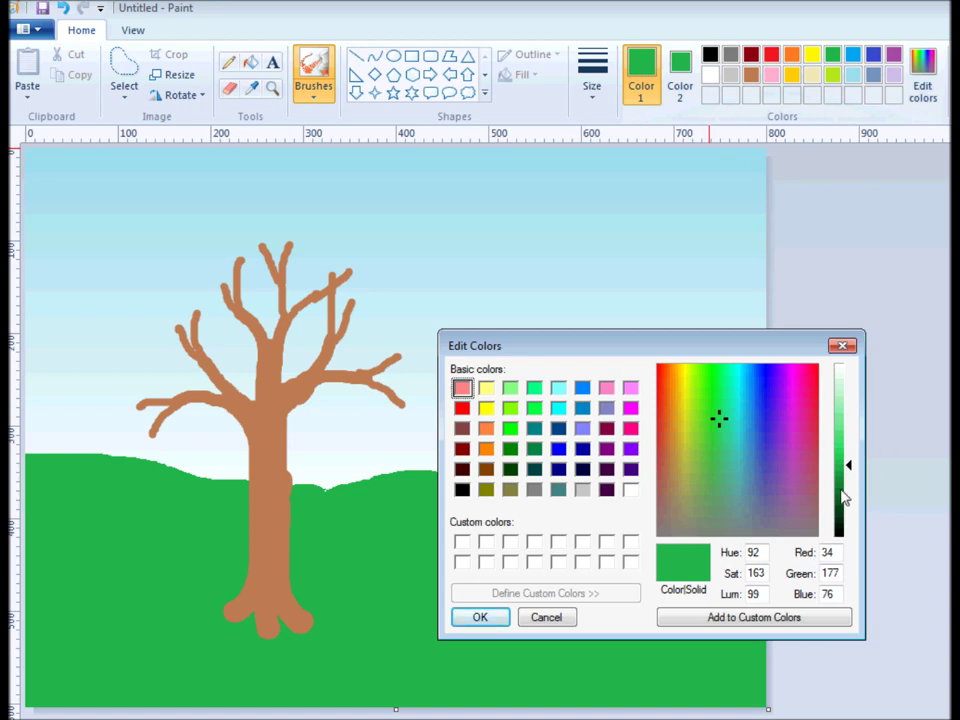
left_click(843, 490)
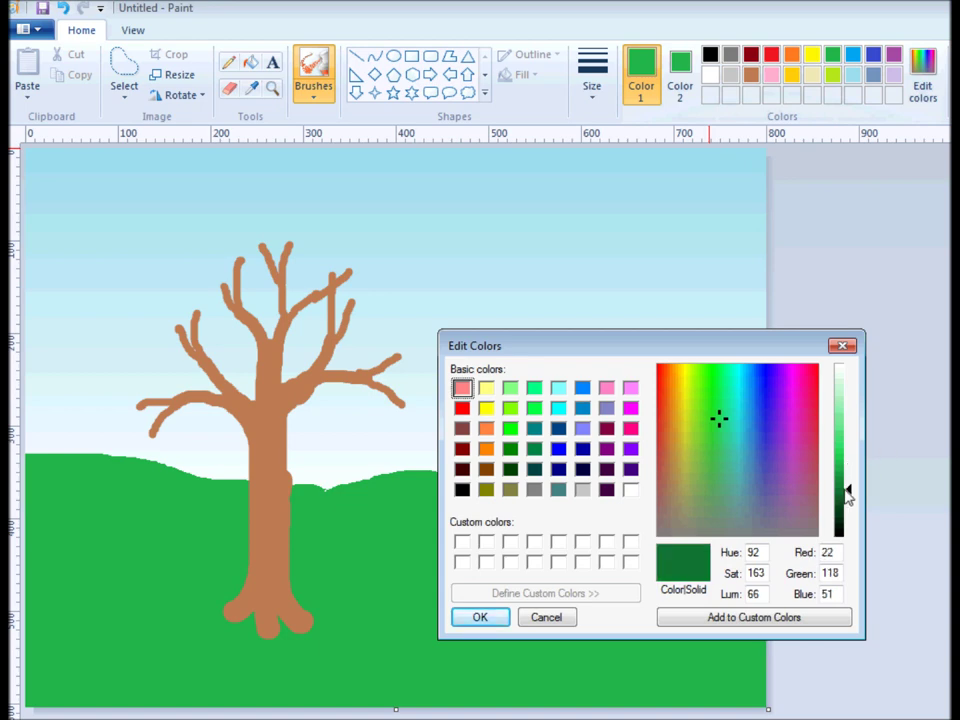
left_click(480, 618)
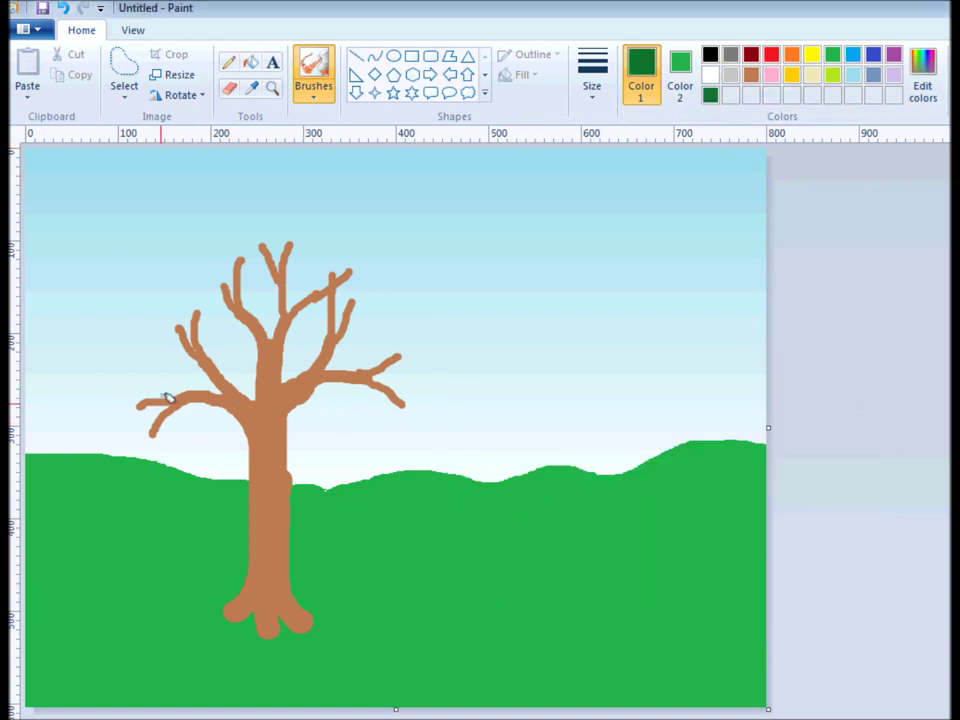
- Spray dark green foliage over all the branches up to the canvas top with a larger airbrush, undoing the trial stroke in the empty sky
mouse_move(155, 388)
left_mouse_down()
mouse_move(143, 429)
mouse_move(156, 432)
mouse_move(165, 398)
left_mouse_up()
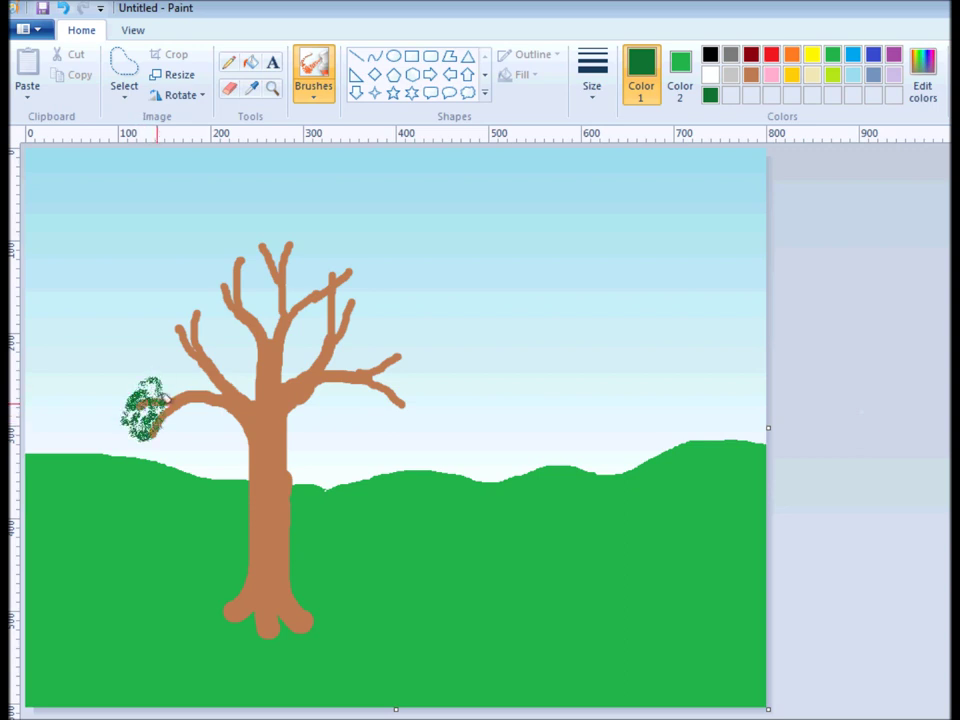
left_click(598, 94)
left_click(602, 201)
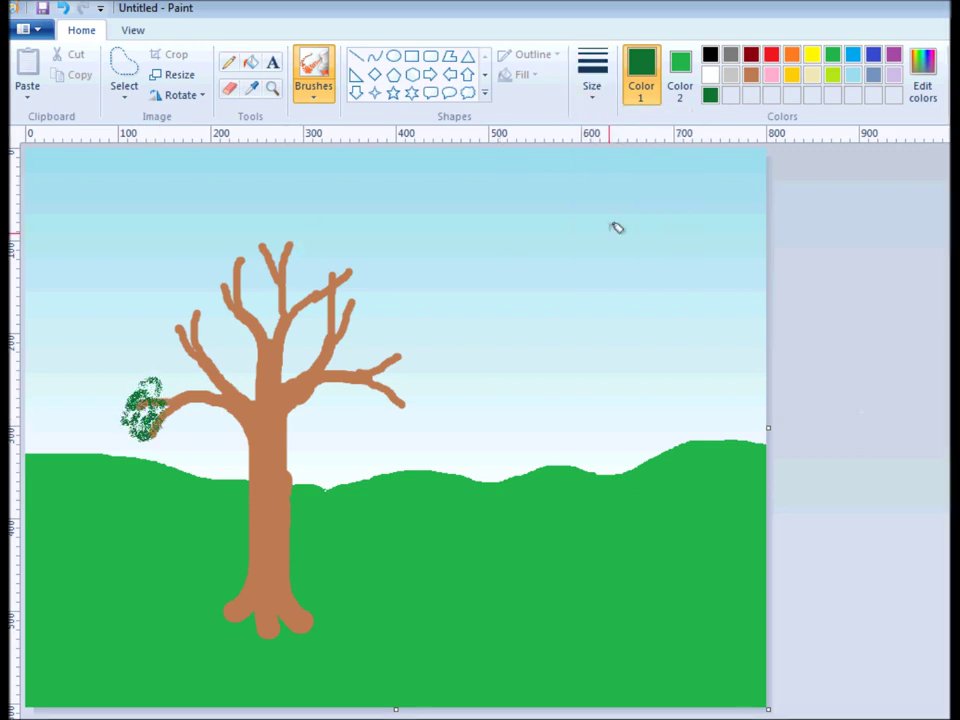
mouse_move(152, 408)
left_mouse_down()
mouse_move(135, 433)
mouse_move(152, 412)
mouse_move(130, 383)
mouse_move(149, 384)
mouse_move(192, 327)
mouse_move(171, 313)
mouse_move(212, 300)
mouse_move(198, 290)
mouse_move(184, 299)
mouse_move(253, 253)
mouse_move(218, 268)
mouse_move(233, 271)
mouse_move(229, 279)
mouse_move(276, 226)
mouse_move(348, 252)
mouse_move(323, 264)
mouse_move(362, 270)
mouse_move(352, 285)
mouse_move(369, 278)
mouse_move(393, 299)
mouse_move(424, 359)
mouse_move(412, 333)
mouse_move(399, 401)
mouse_move(420, 394)
mouse_move(409, 401)
mouse_move(421, 346)
mouse_move(384, 339)
mouse_move(346, 297)
mouse_move(323, 294)
mouse_move(334, 269)
mouse_move(312, 257)
mouse_move(231, 292)
mouse_move(255, 272)
mouse_move(258, 237)
mouse_move(208, 250)
mouse_move(195, 237)
mouse_move(198, 206)
mouse_move(153, 222)
mouse_move(186, 198)
mouse_move(200, 206)
mouse_move(174, 238)
mouse_move(202, 208)
mouse_move(253, 201)
mouse_move(193, 186)
mouse_move(128, 213)
mouse_move(317, 197)
mouse_move(332, 193)
mouse_move(321, 184)
mouse_move(333, 177)
mouse_move(347, 189)
mouse_move(399, 193)
mouse_move(399, 227)
mouse_move(420, 247)
mouse_move(445, 238)
mouse_move(456, 219)
mouse_move(405, 193)
mouse_move(306, 231)
mouse_move(349, 240)
mouse_move(325, 300)
mouse_move(258, 314)
mouse_move(266, 334)
mouse_move(236, 274)
mouse_move(160, 200)
mouse_move(145, 150)
mouse_move(115, 128)
mouse_move(122, 160)
mouse_move(210, 139)
mouse_move(216, 158)
mouse_move(298, 136)
mouse_move(364, 156)
mouse_move(354, 154)
mouse_move(444, 152)
mouse_move(430, 180)
mouse_move(444, 195)
mouse_move(430, 328)
mouse_move(455, 340)
mouse_move(467, 364)
mouse_move(470, 330)
mouse_move(431, 308)
mouse_move(456, 296)
mouse_move(435, 257)
mouse_move(475, 200)
left_mouse_up()
mouse_move(203, 210)
left_mouse_down()
mouse_move(147, 265)
mouse_move(143, 294)
mouse_move(214, 287)
mouse_move(177, 290)
mouse_move(153, 325)
mouse_move(143, 322)
mouse_move(156, 297)
mouse_move(155, 283)
mouse_move(142, 291)
mouse_move(151, 272)
mouse_move(213, 227)
mouse_move(176, 207)
mouse_move(176, 190)
mouse_move(140, 176)
mouse_move(137, 158)
mouse_move(110, 162)
mouse_move(101, 206)
mouse_move(160, 254)
mouse_move(130, 282)
mouse_move(128, 302)
mouse_move(180, 360)
mouse_move(120, 372)
mouse_move(105, 358)
mouse_move(132, 333)
mouse_move(143, 354)
mouse_move(101, 367)
mouse_move(111, 380)
mouse_move(176, 340)
mouse_move(243, 323)
mouse_move(107, 307)
mouse_move(100, 289)
mouse_move(193, 236)
mouse_move(182, 187)
mouse_move(223, 213)
mouse_move(150, 314)
mouse_move(144, 348)
mouse_move(150, 396)
left_mouse_up()
mouse_move(152, 348)
left_mouse_down()
mouse_move(192, 318)
mouse_move(189, 300)
mouse_move(170, 293)
mouse_move(200, 267)
mouse_move(205, 244)
mouse_move(212, 256)
mouse_move(195, 270)
mouse_move(272, 236)
mouse_move(291, 185)
mouse_move(263, 186)
mouse_move(314, 197)
mouse_move(308, 233)
mouse_move(324, 236)
mouse_move(377, 204)
mouse_move(362, 223)
mouse_move(368, 255)
mouse_move(376, 266)
mouse_move(418, 256)
mouse_move(420, 264)
mouse_move(413, 298)
mouse_move(395, 270)
mouse_move(381, 293)
mouse_move(386, 319)
mouse_move(449, 310)
mouse_move(452, 326)
mouse_move(408, 373)
mouse_move(423, 373)
mouse_move(442, 324)
mouse_move(428, 249)
mouse_move(335, 191)
mouse_move(287, 180)
mouse_move(304, 172)
mouse_move(234, 190)
mouse_move(193, 162)
mouse_move(182, 176)
mouse_move(188, 204)
mouse_move(294, 190)
mouse_move(278, 207)
mouse_move(352, 191)
mouse_move(342, 260)
mouse_move(364, 231)
mouse_move(343, 238)
mouse_move(323, 284)
mouse_move(376, 254)
left_mouse_up()
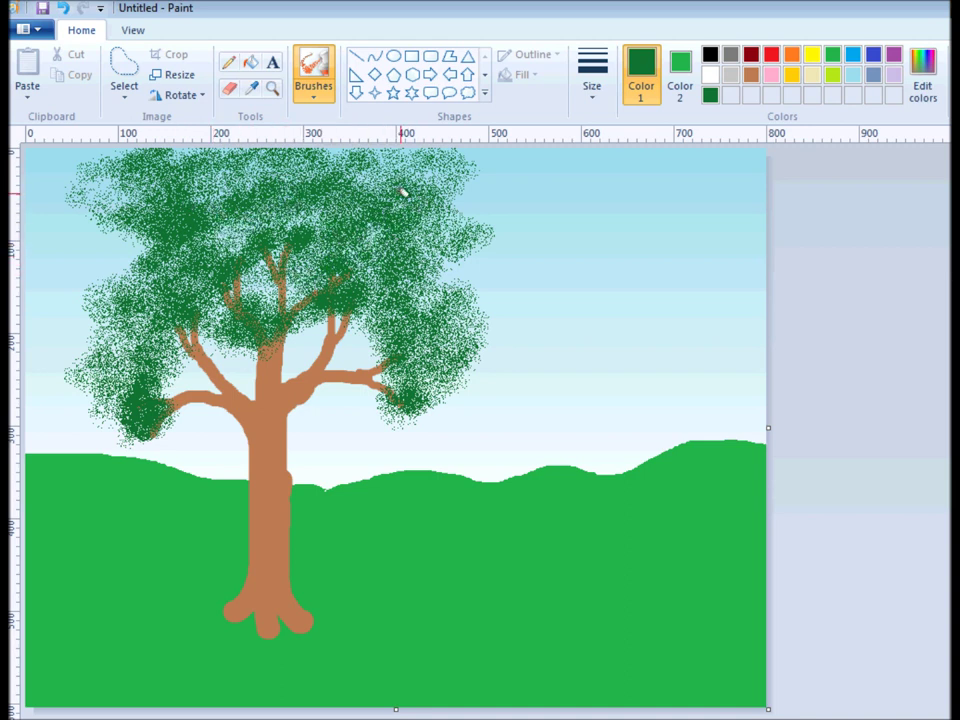
mouse_move(422, 214)
left_mouse_down()
mouse_move(439, 300)
mouse_move(411, 321)
mouse_move(397, 376)
mouse_move(452, 356)
mouse_move(465, 313)
mouse_move(364, 307)
mouse_move(339, 276)
left_mouse_up()
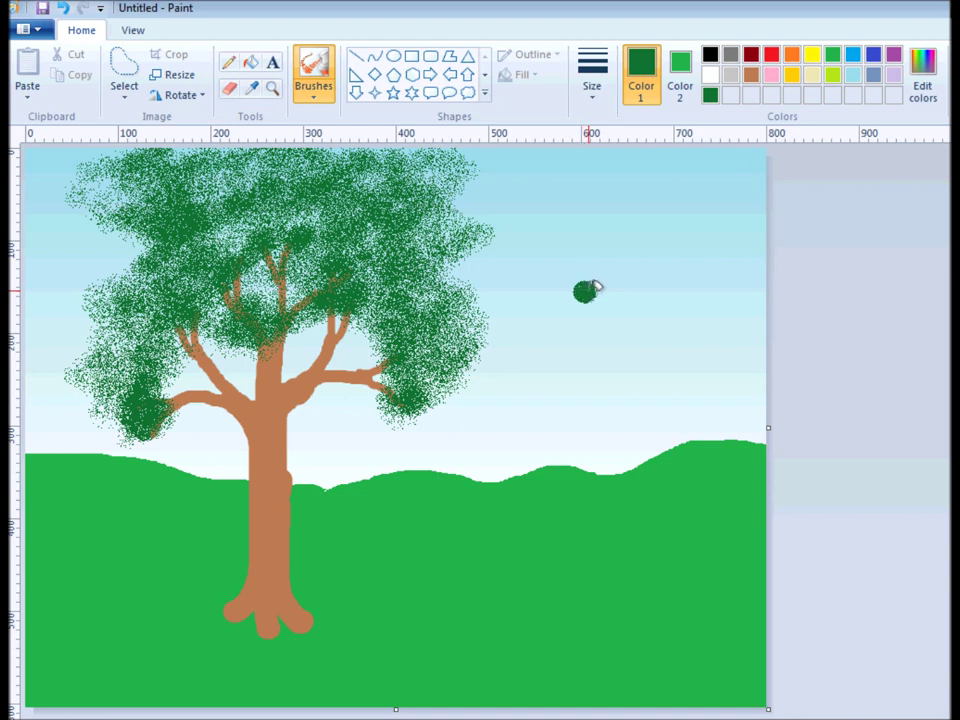
mouse_move(614, 281)
left_mouse_down()
mouse_move(729, 282)
mouse_move(773, 304)
left_mouse_up()
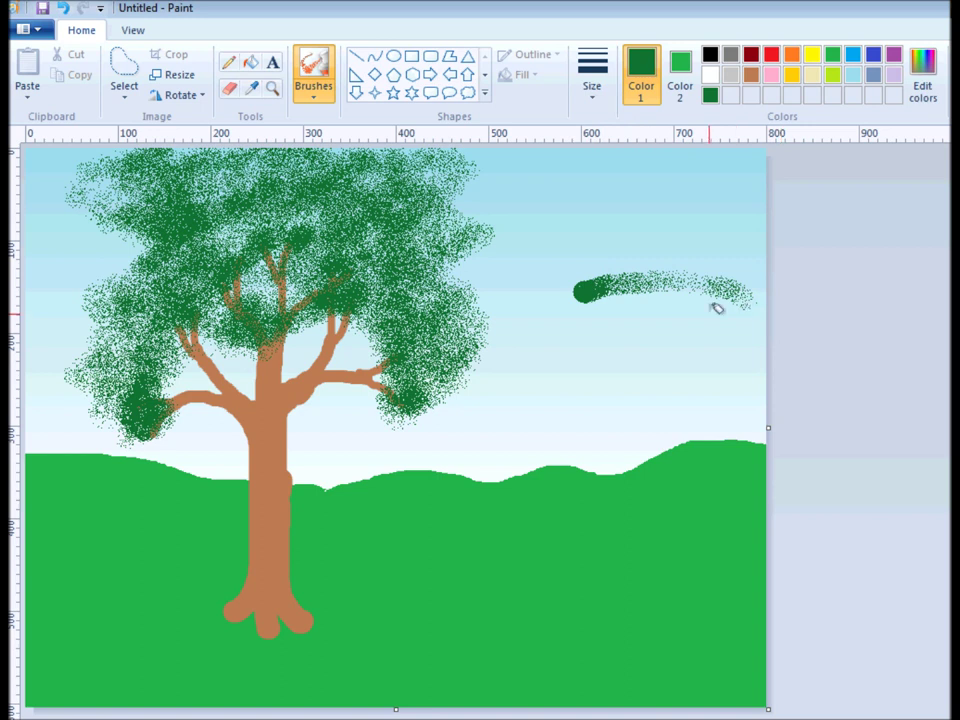
key("ctrl+z")
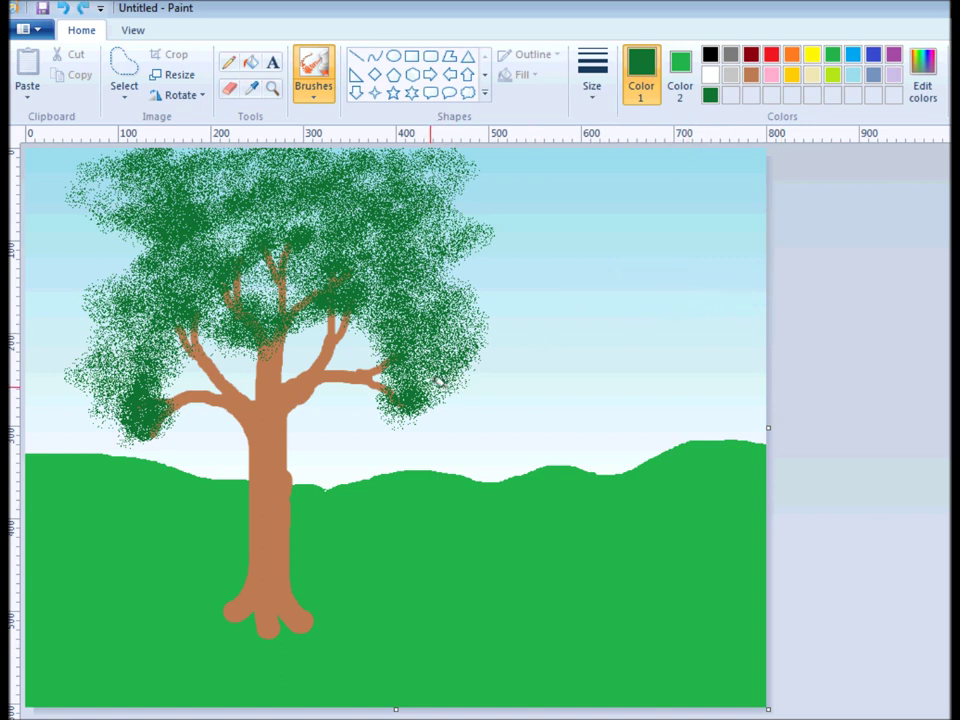
- Spray medium green patches over the dark foliage and along the outer edges of the tree crown
left_click(832, 56)
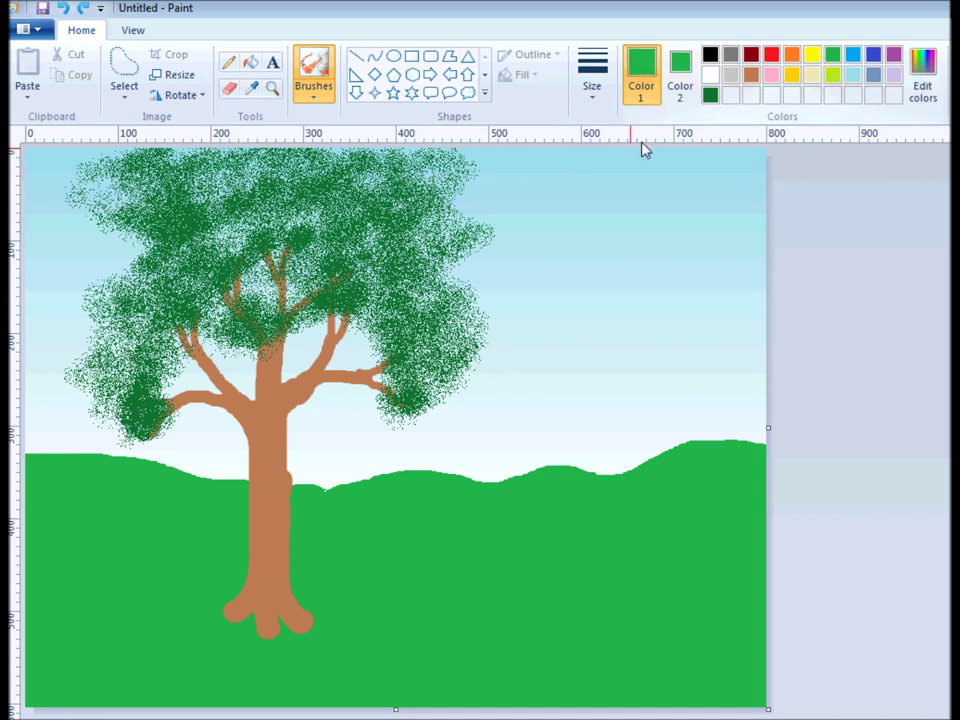
left_click_drag(158, 372, 147, 416)
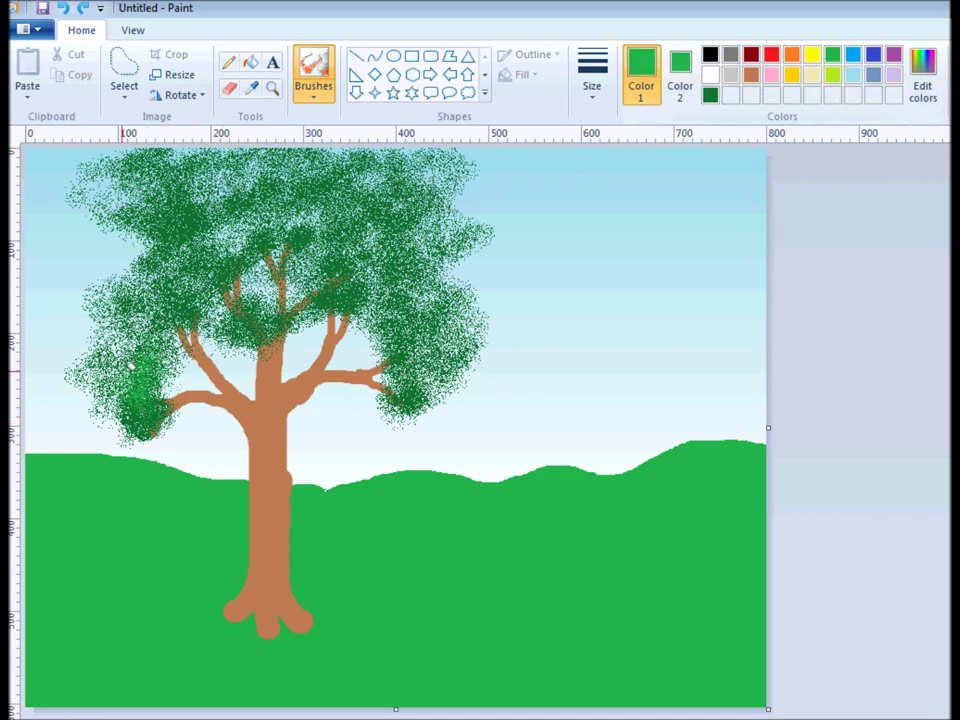
mouse_move(130, 366)
left_mouse_down()
mouse_move(82, 370)
mouse_move(151, 301)
mouse_move(161, 264)
mouse_move(129, 293)
mouse_move(258, 325)
left_mouse_up()
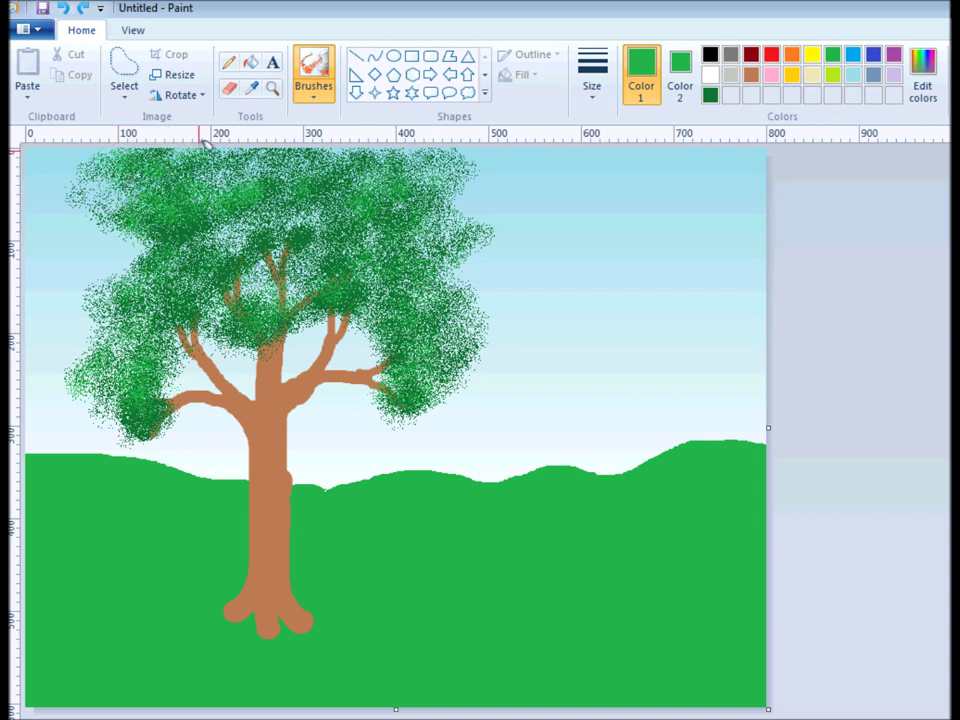
mouse_move(446, 140)
left_mouse_down()
mouse_move(467, 162)
mouse_move(444, 178)
mouse_move(469, 212)
mouse_move(456, 210)
mouse_move(462, 240)
left_mouse_up()
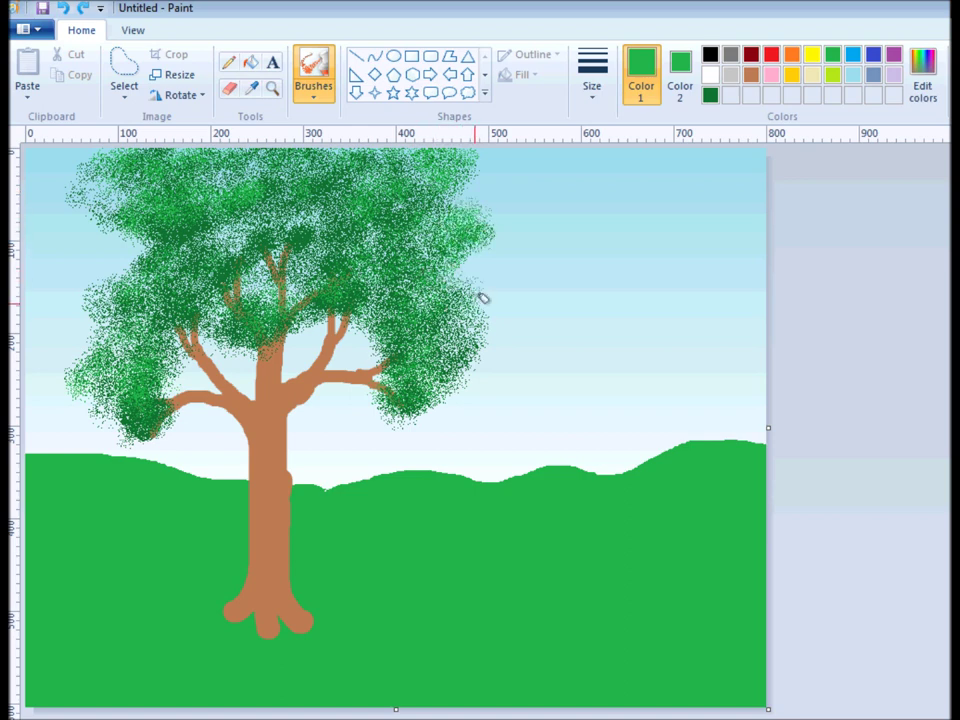
left_click_drag(476, 303, 466, 330)
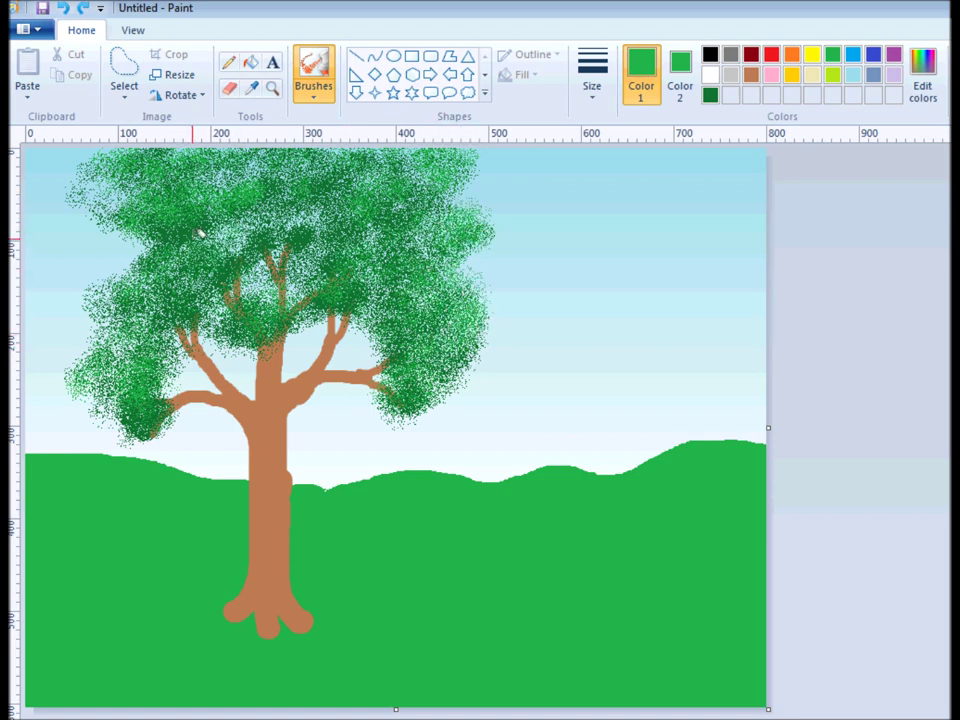
mouse_move(200, 234)
left_mouse_down()
mouse_move(107, 287)
mouse_move(134, 290)
mouse_move(111, 310)
mouse_move(107, 341)
mouse_move(93, 346)
mouse_move(158, 350)
mouse_move(257, 266)
left_mouse_up()
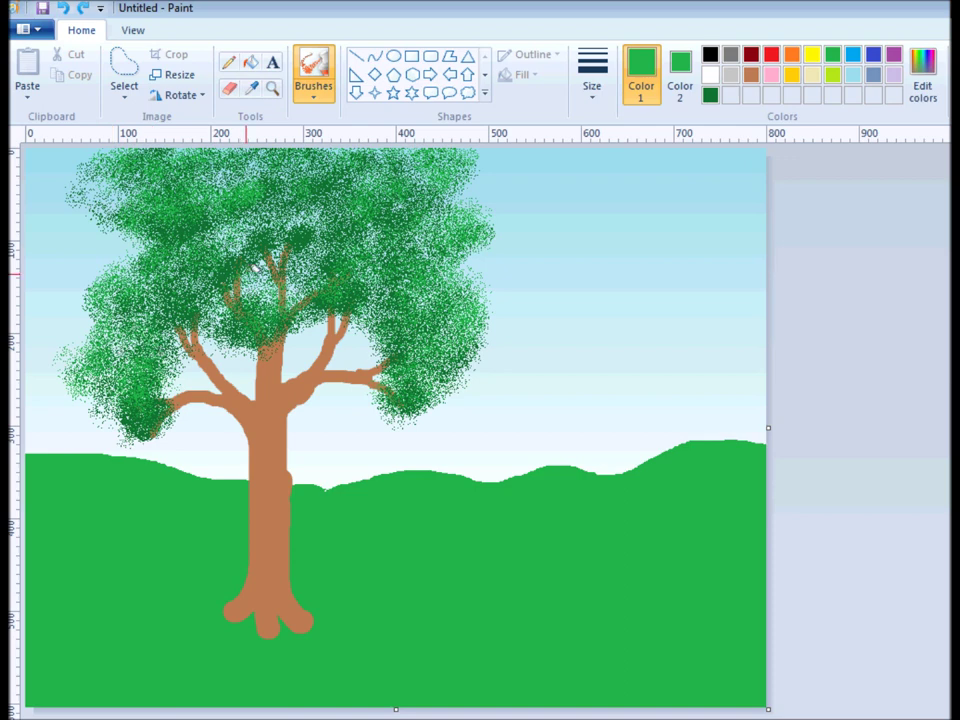
left_click_drag(280, 167, 212, 169)
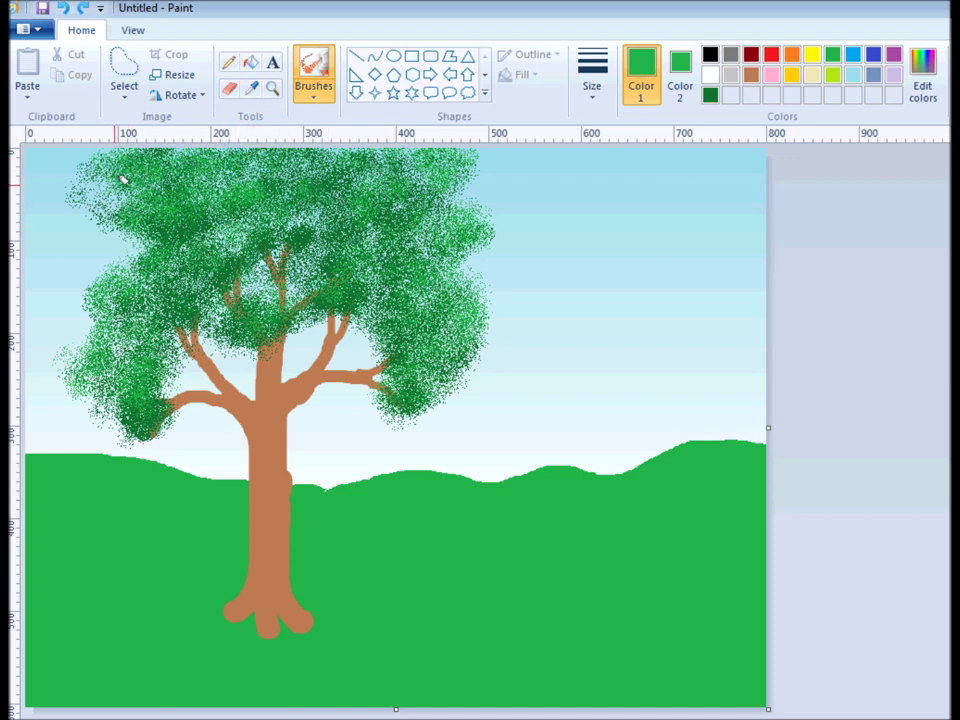
mouse_move(122, 179)
left_mouse_down()
mouse_move(82, 164)
mouse_move(120, 199)
left_mouse_up()
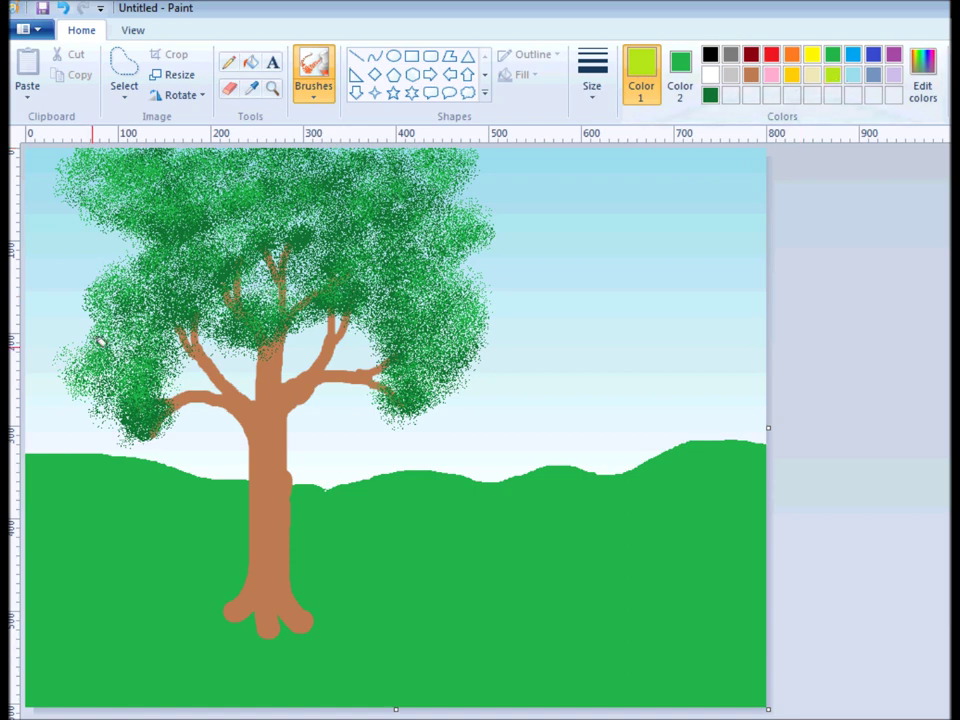
- Spray lime green highlights around the edges of the tree crown and in patches across its middle
mouse_move(143, 402)
left_mouse_down()
mouse_move(149, 339)
mouse_move(116, 331)
mouse_move(71, 361)
mouse_move(95, 359)
mouse_move(79, 343)
mouse_move(126, 264)
mouse_move(115, 261)
mouse_move(93, 318)
left_mouse_up()
mouse_move(68, 368)
left_mouse_down()
mouse_move(108, 411)
mouse_move(106, 428)
mouse_move(133, 447)
mouse_move(120, 381)
mouse_move(182, 259)
mouse_move(162, 247)
mouse_move(181, 233)
mouse_move(85, 181)
left_mouse_up()
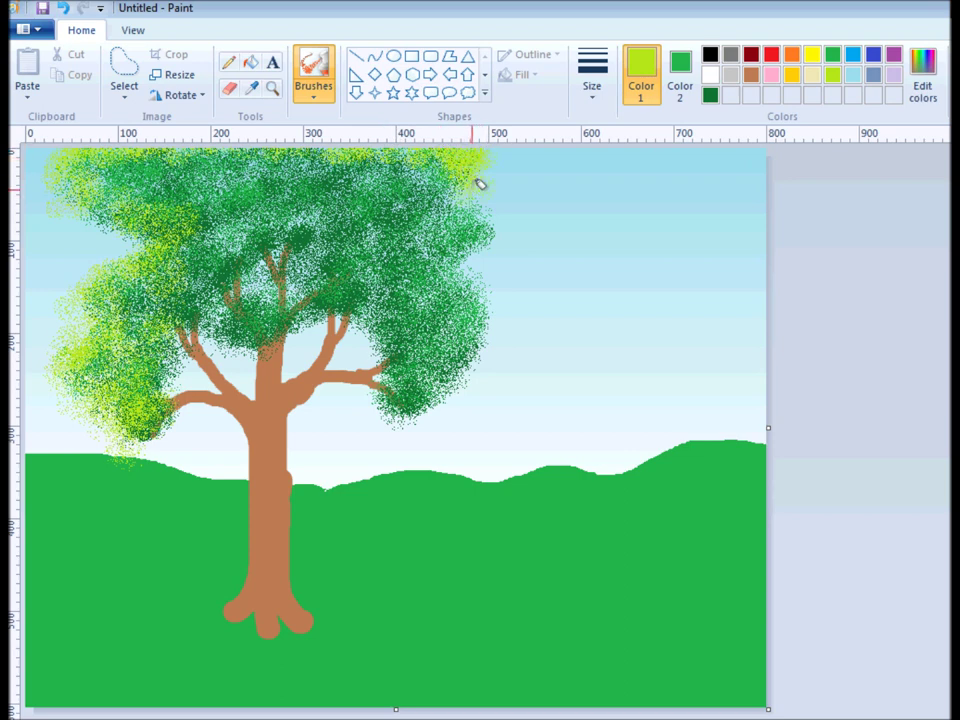
mouse_move(495, 197)
left_mouse_down()
mouse_move(472, 228)
mouse_move(506, 237)
mouse_move(435, 252)
mouse_move(476, 286)
left_mouse_up()
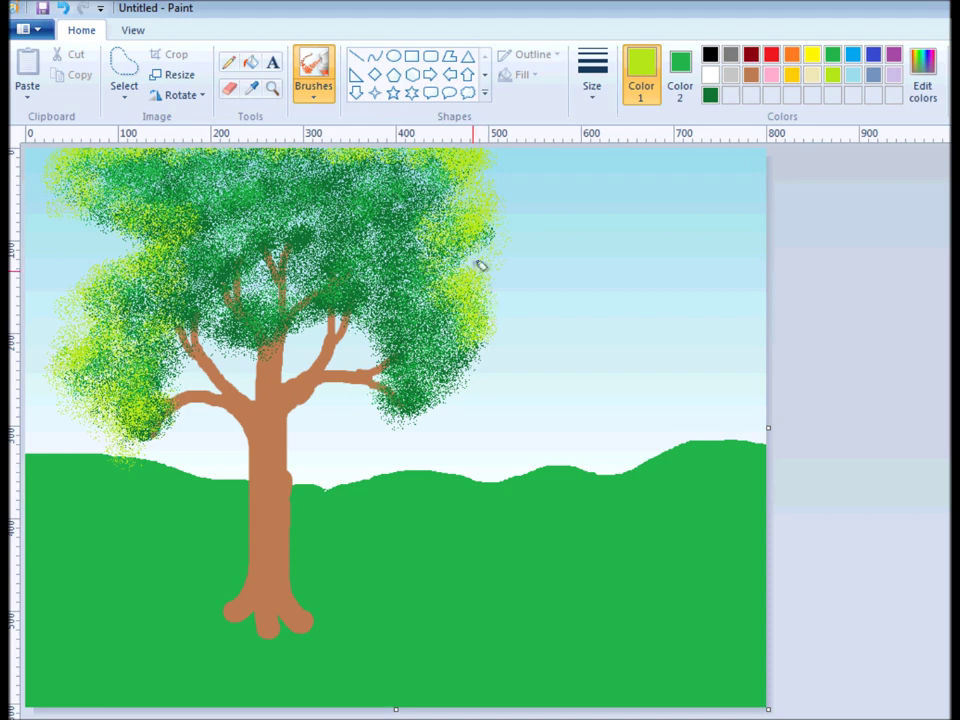
mouse_move(274, 208)
left_mouse_down()
mouse_move(237, 170)
mouse_move(218, 178)
mouse_move(262, 171)
mouse_move(205, 192)
mouse_move(190, 207)
mouse_move(200, 215)
mouse_move(198, 200)
mouse_move(180, 200)
mouse_move(226, 173)
mouse_move(212, 170)
mouse_move(163, 207)
mouse_move(169, 176)
mouse_move(188, 155)
mouse_move(141, 155)
left_mouse_up()
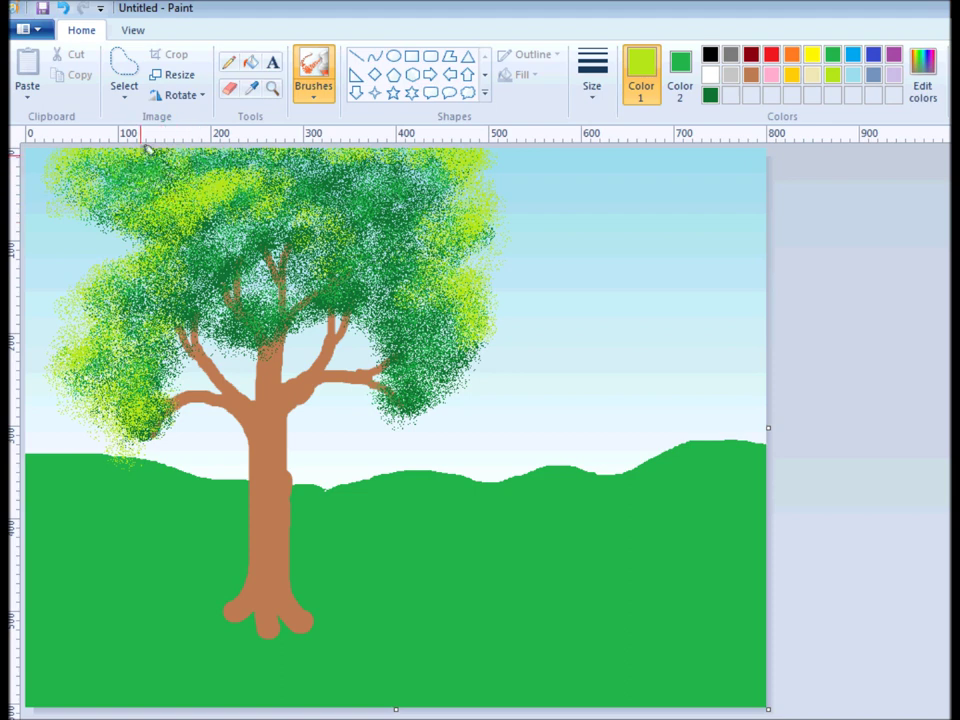
mouse_move(240, 175)
left_mouse_down()
mouse_move(289, 187)
mouse_move(421, 185)
mouse_move(331, 218)
mouse_move(296, 214)
mouse_move(198, 253)
mouse_move(200, 264)
mouse_move(334, 286)
mouse_move(388, 259)
mouse_move(366, 256)
mouse_move(289, 287)
mouse_move(274, 280)
mouse_move(250, 313)
mouse_move(263, 311)
mouse_move(245, 305)
mouse_move(259, 307)
mouse_move(347, 255)
mouse_move(366, 264)
mouse_move(396, 257)
mouse_move(370, 303)
left_mouse_up()
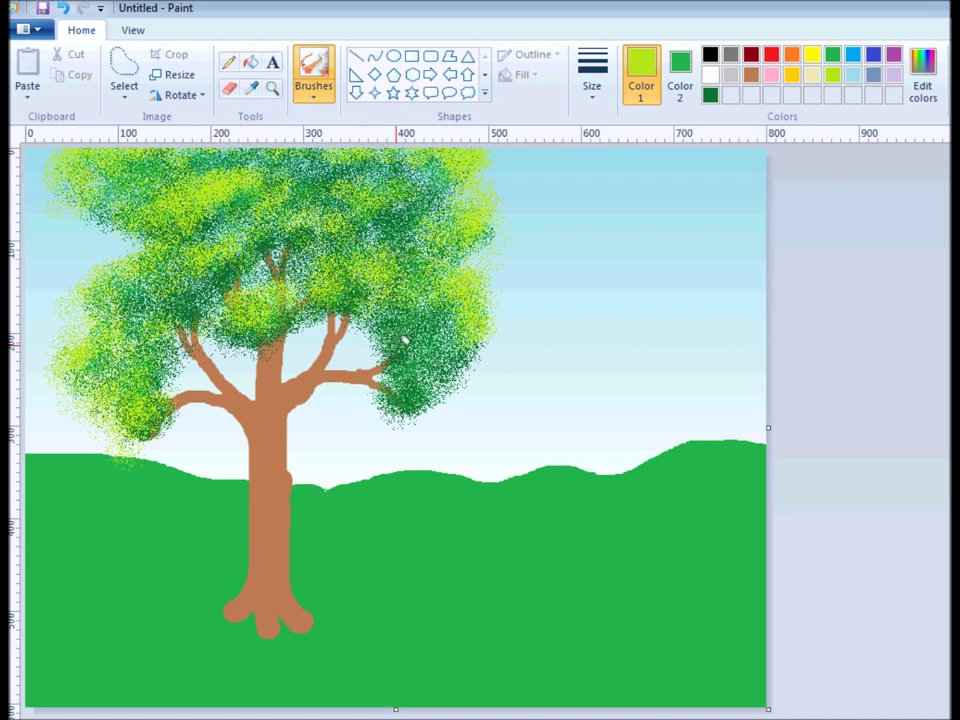
mouse_move(418, 367)
left_mouse_down()
mouse_move(400, 396)
mouse_move(425, 390)
mouse_move(492, 336)
mouse_move(452, 378)
mouse_move(460, 380)
mouse_move(493, 292)
mouse_move(438, 306)
mouse_move(390, 296)
mouse_move(378, 318)
mouse_move(362, 292)
mouse_move(275, 303)
mouse_move(233, 350)
mouse_move(218, 338)
mouse_move(258, 342)
mouse_move(216, 285)
mouse_move(131, 290)
left_mouse_up()
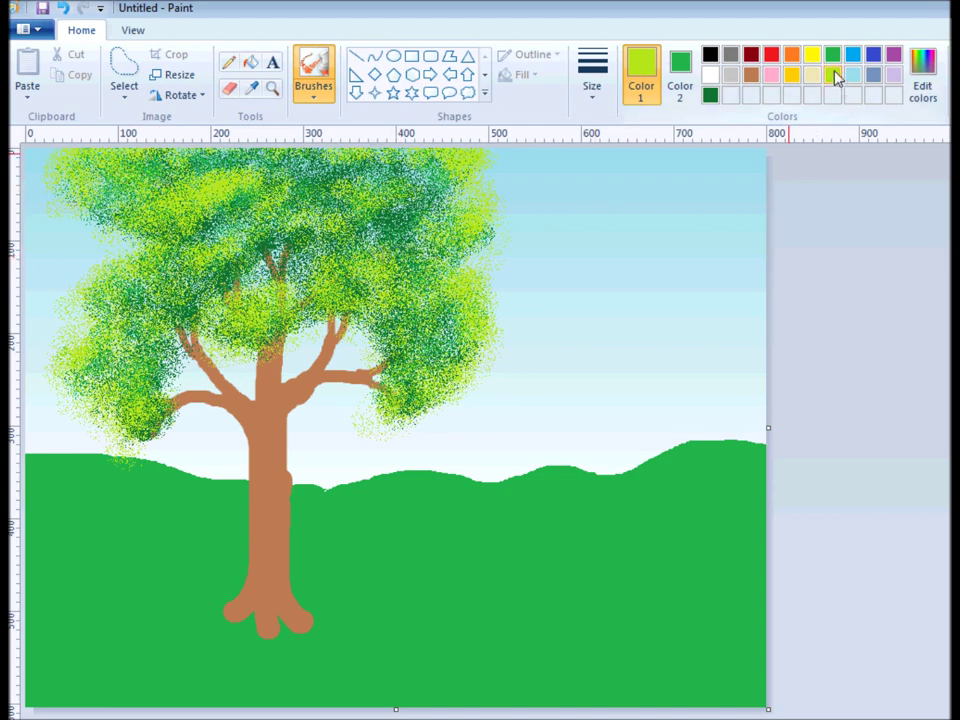
- Add yellow highlights across the foliage, with a lime patch overlaid in yellow on the crown's lower right
left_click(813, 57)
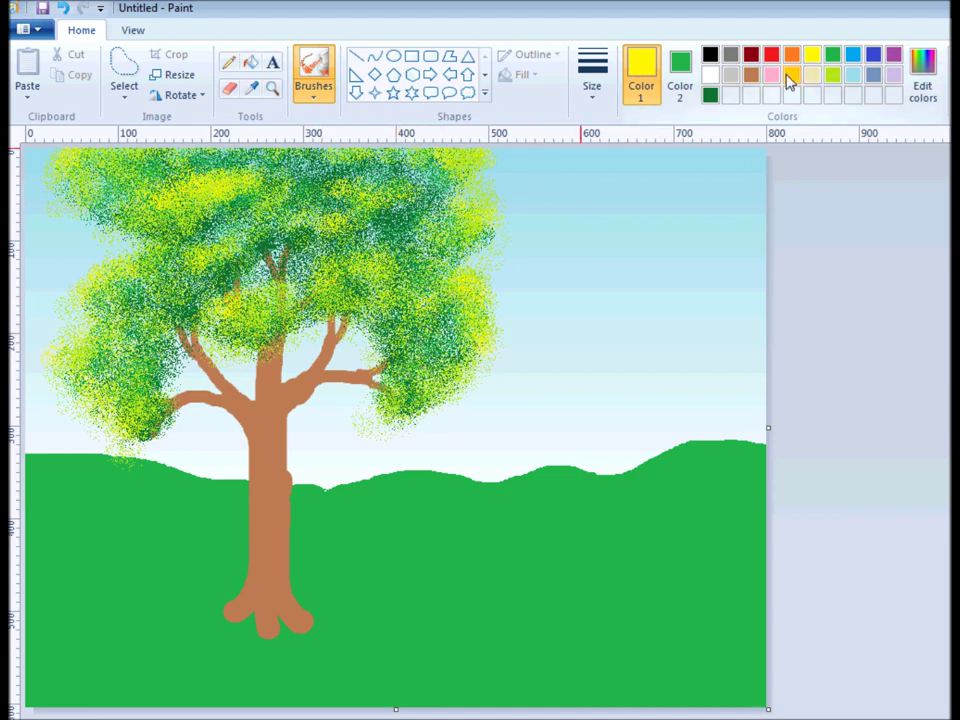
left_click(834, 76)
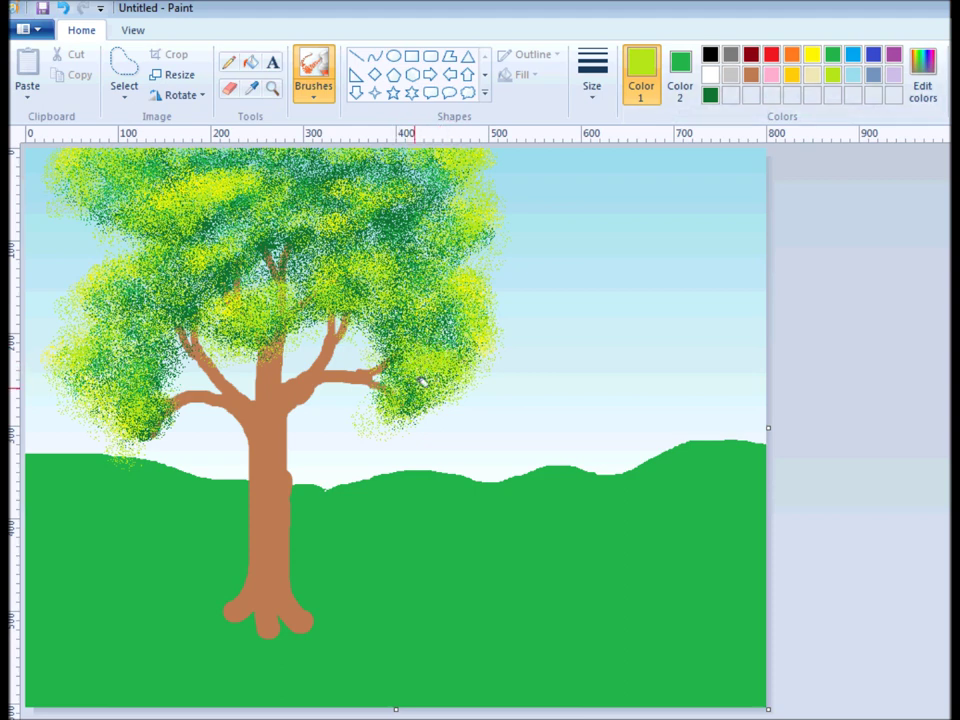
left_click(811, 54)
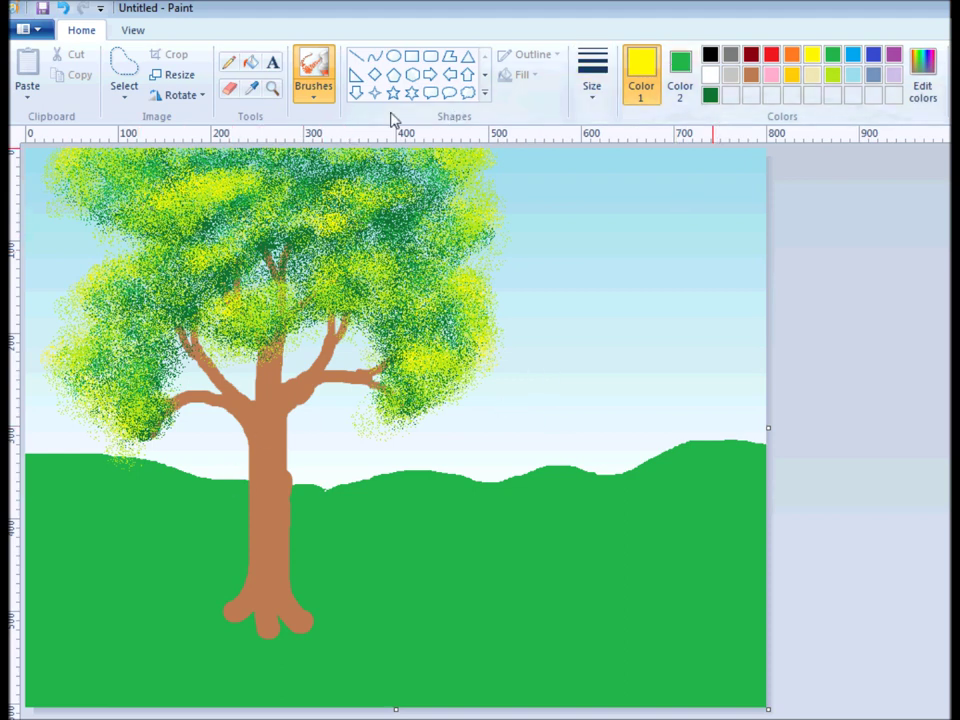
- Choose the Watercolor brush and set Color 1 to a dark brown with red 96, green 60 and blue 40
left_click(316, 95)
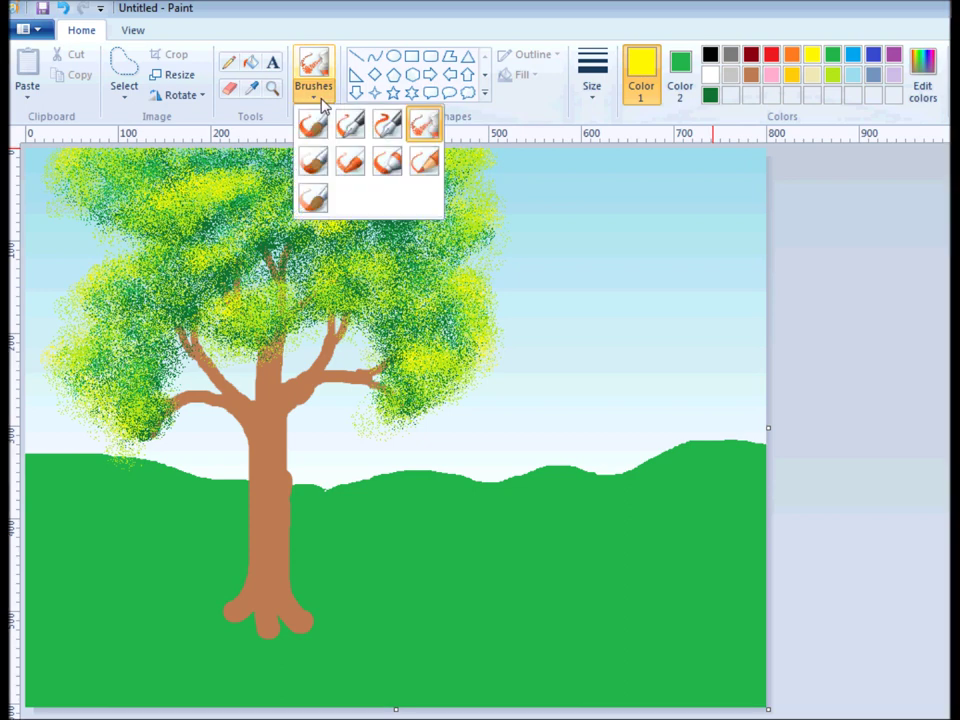
left_click(313, 199)
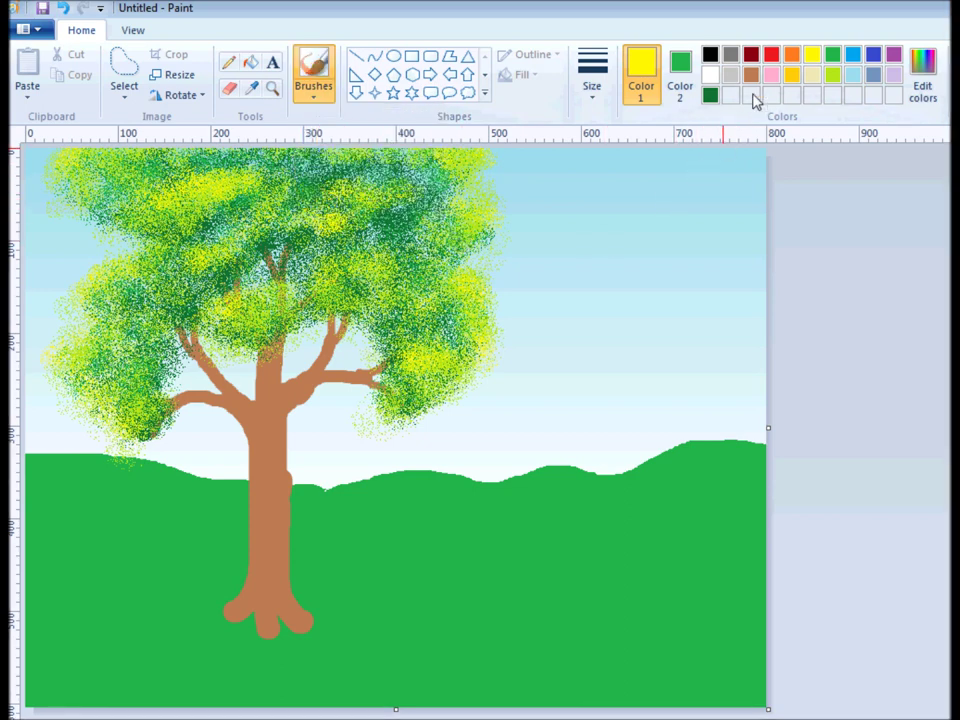
left_click(751, 74)
left_click(922, 80)
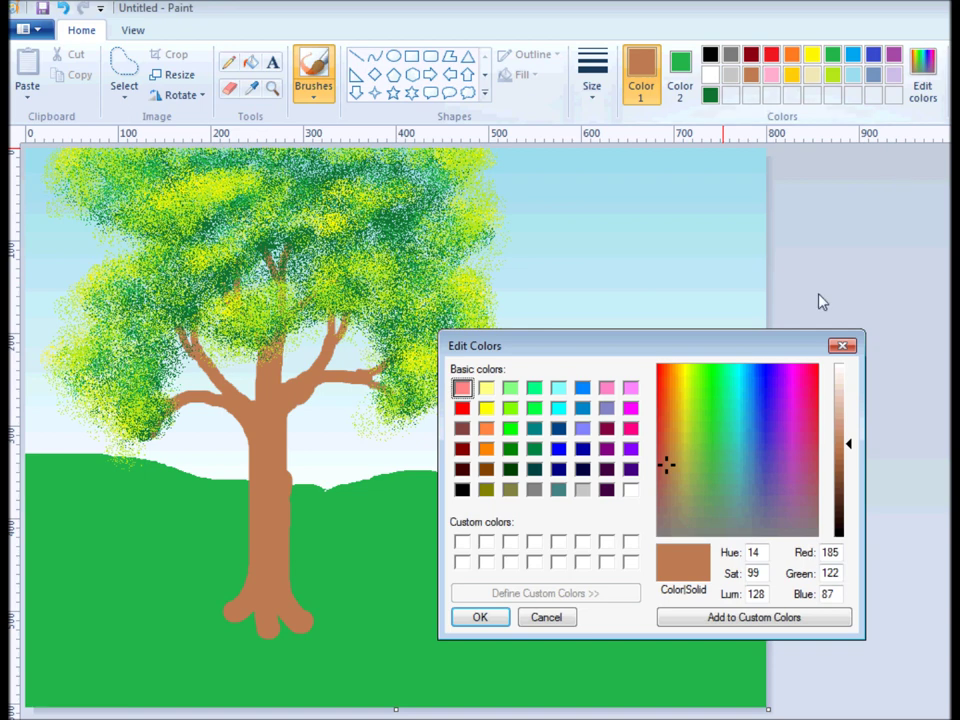
left_click(843, 493)
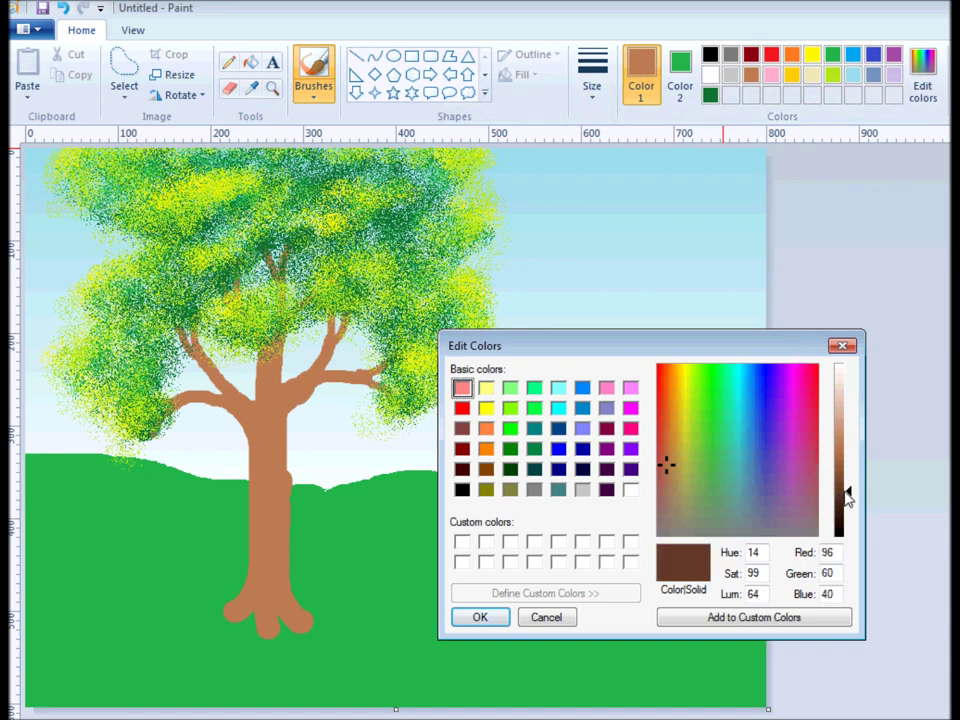
left_click(478, 617)
left_click(592, 88)
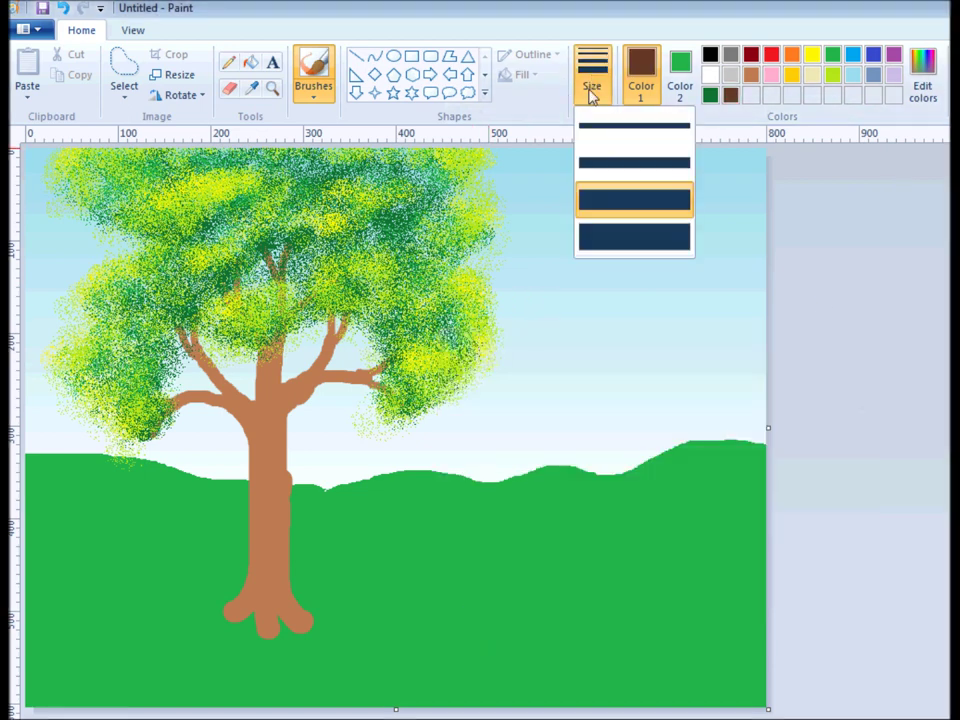
left_click(602, 199)
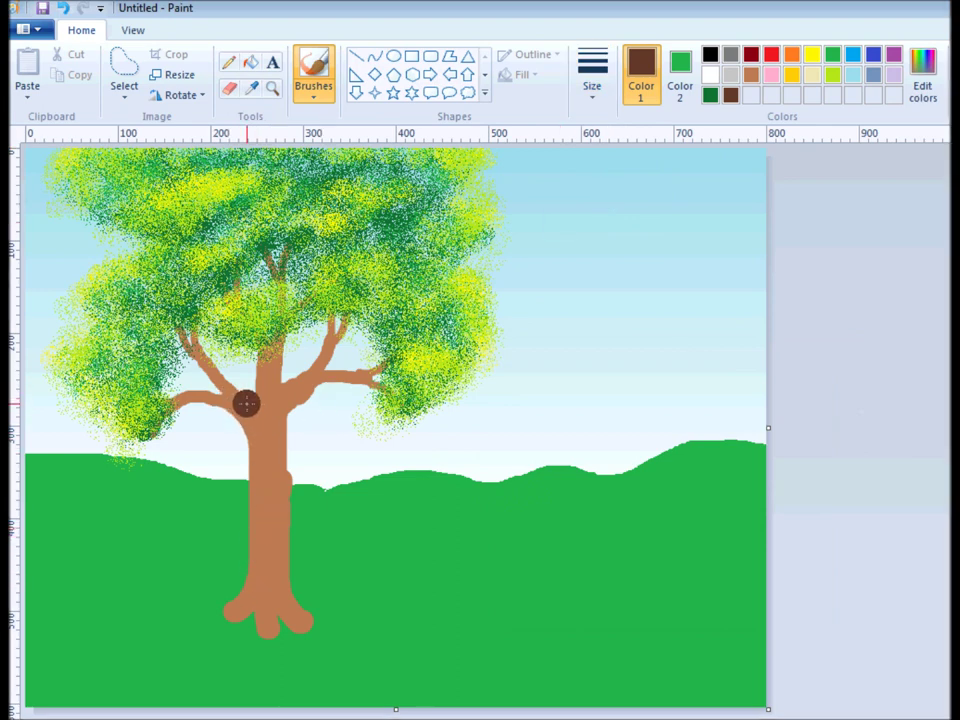
mouse_move(204, 392)
left_mouse_down()
mouse_move(240, 407)
mouse_move(257, 440)
left_mouse_up()
- Undo the wide shading stroke and shade the lower-left branch and upper left trunk edge in dark brown with the second-smallest brush size
left_click(594, 87)
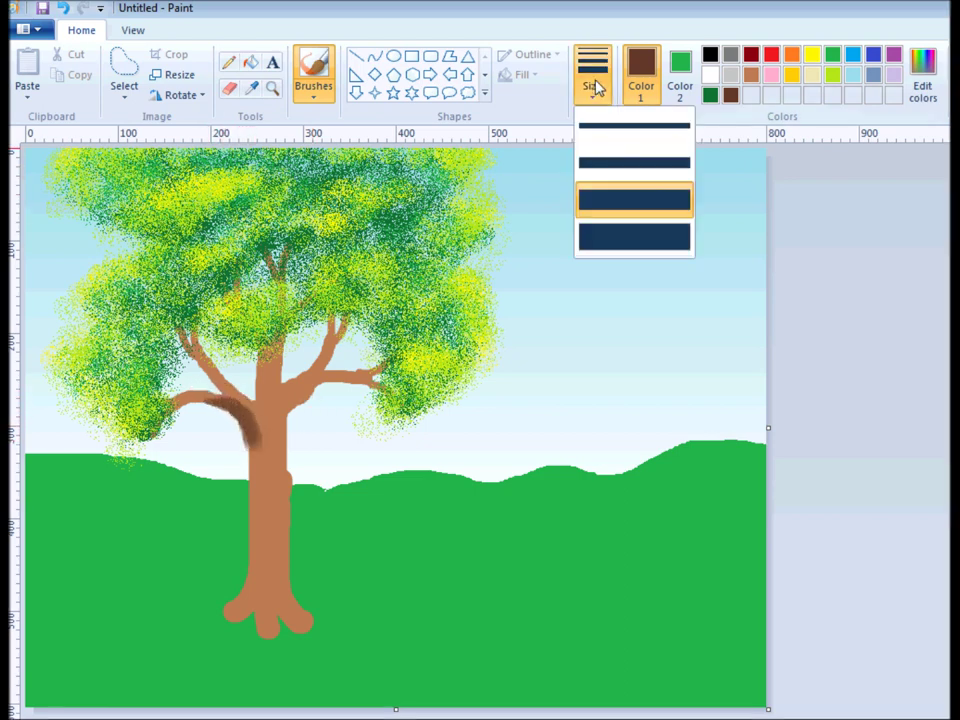
left_click(602, 164)
key("ctrl+z")
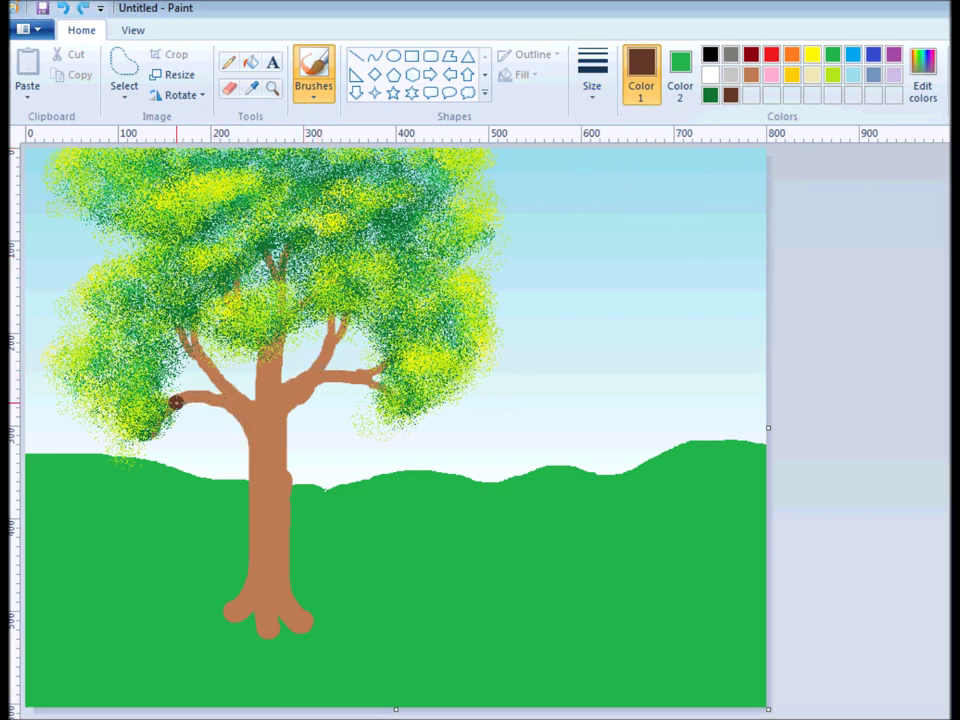
mouse_move(175, 402)
left_mouse_down()
mouse_move(234, 406)
mouse_move(259, 505)
mouse_move(268, 497)
left_mouse_up()
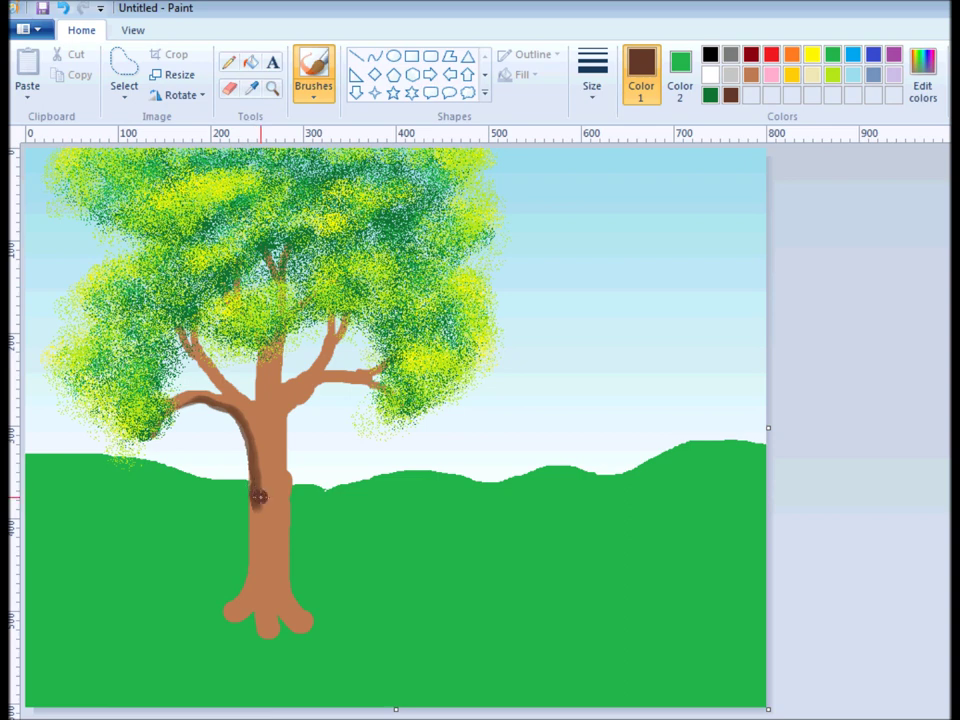
- Set Color 1 to a brown with red 119, green 73 and blue 49, and shade the trunk's left edge down to the left root
left_click(922, 72)
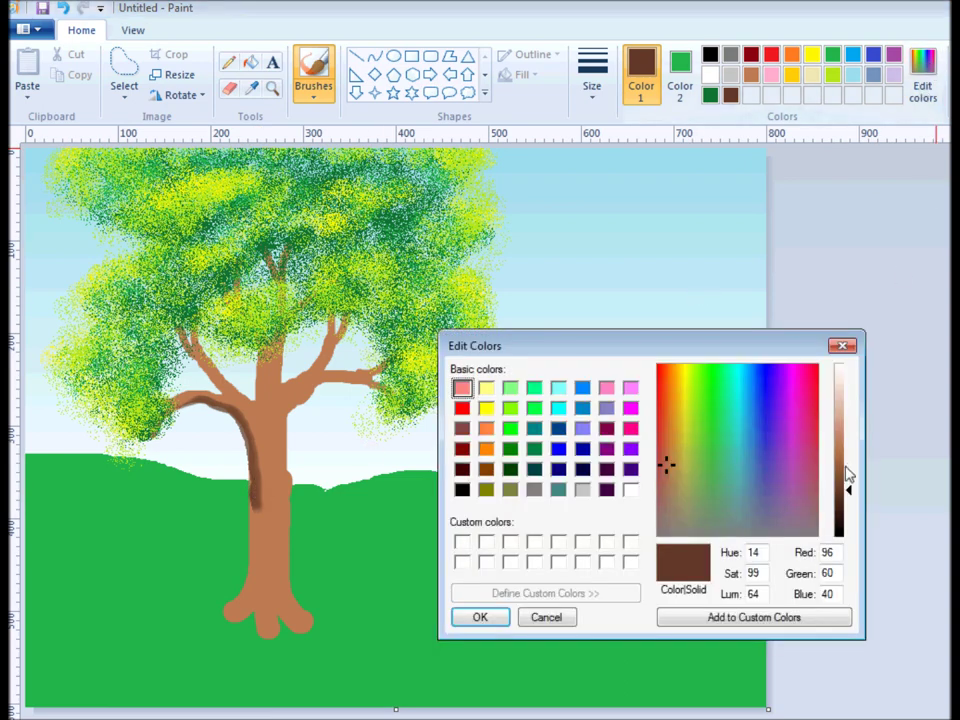
left_click_drag(845, 487, 848, 482)
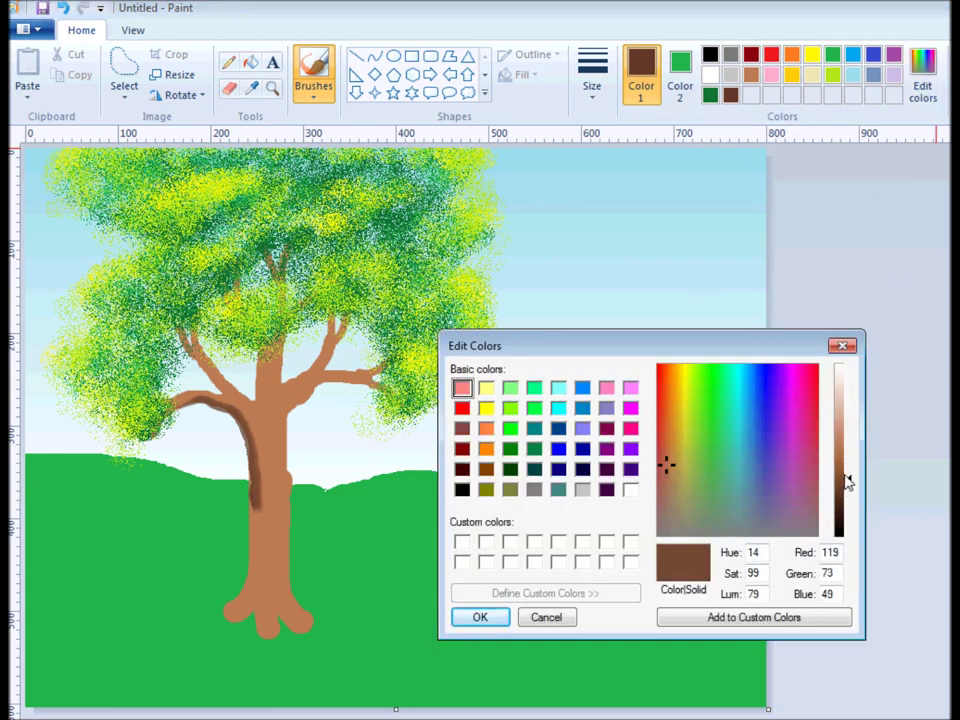
left_click(478, 617)
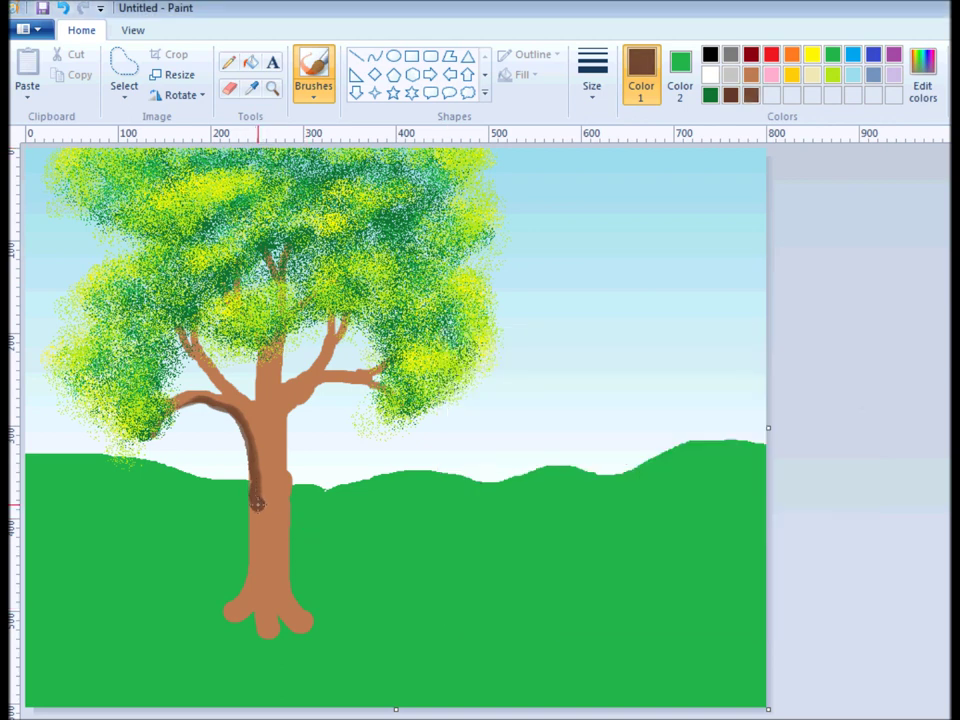
mouse_move(257, 521)
left_mouse_down()
mouse_move(258, 483)
mouse_move(249, 579)
mouse_move(228, 612)
left_mouse_up()
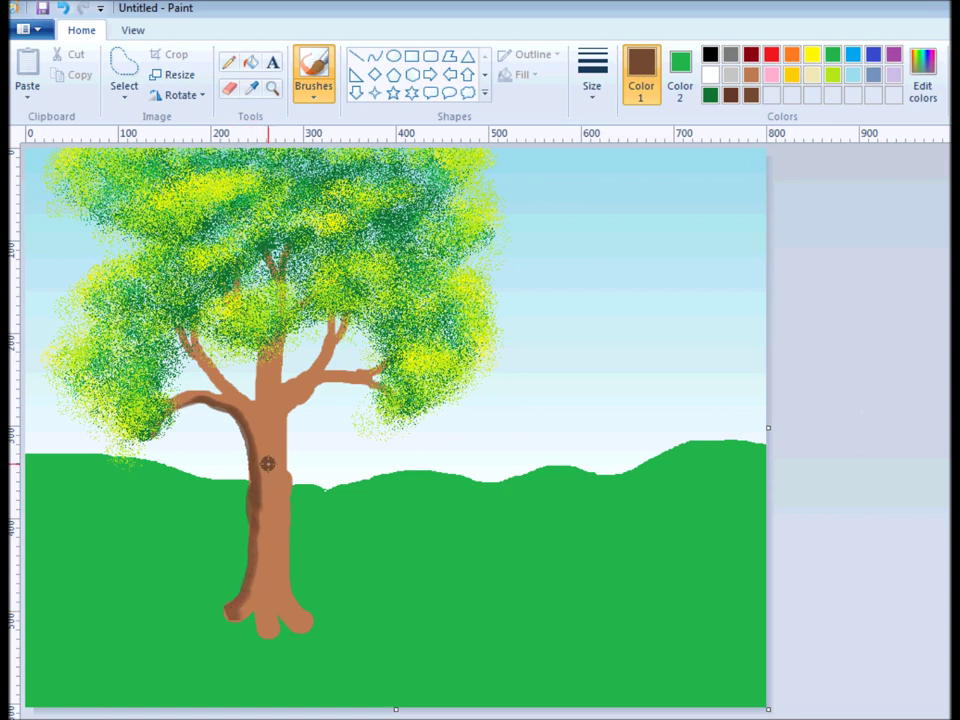
- Shade the left edges of the central and upper-left branches and the undersides of the right branches in the medium brown
left_click_drag(264, 357, 263, 401)
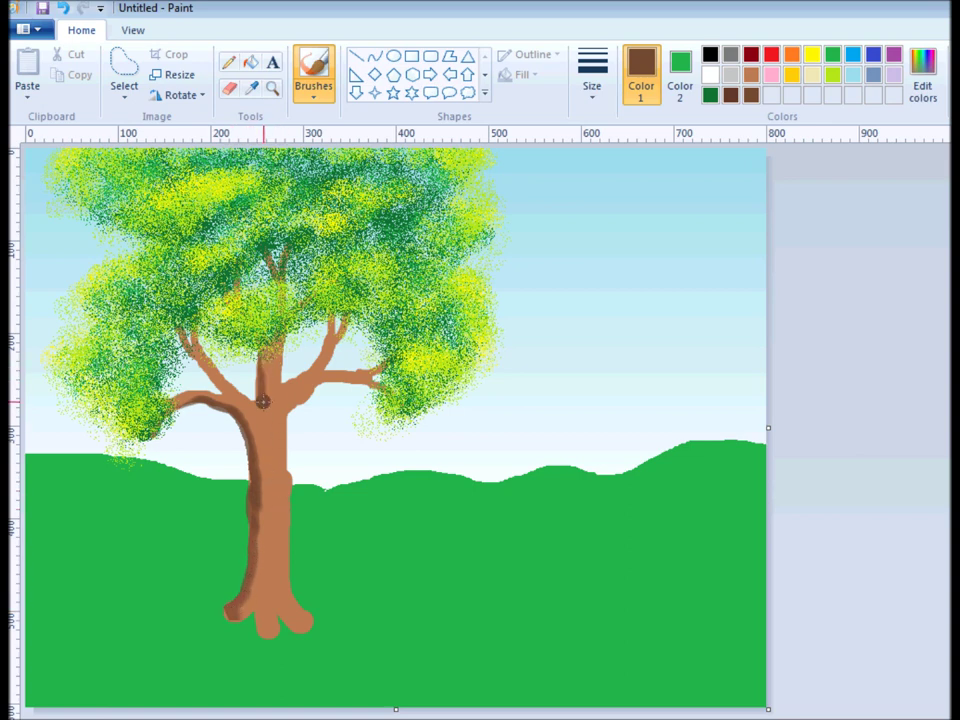
left_click_drag(221, 369, 260, 402)
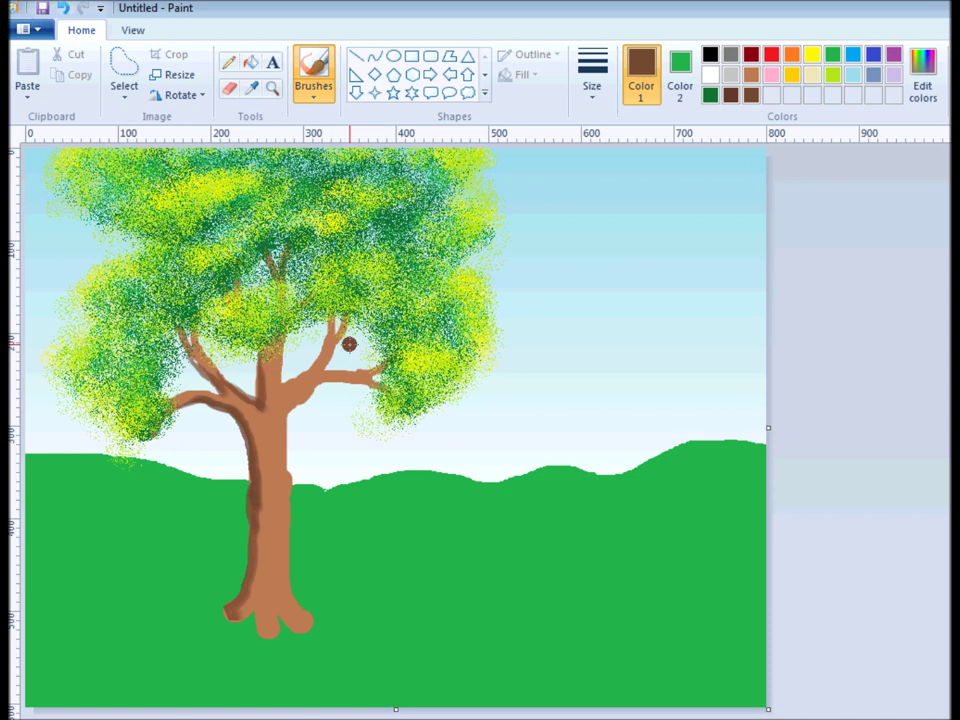
left_click_drag(346, 340, 323, 374)
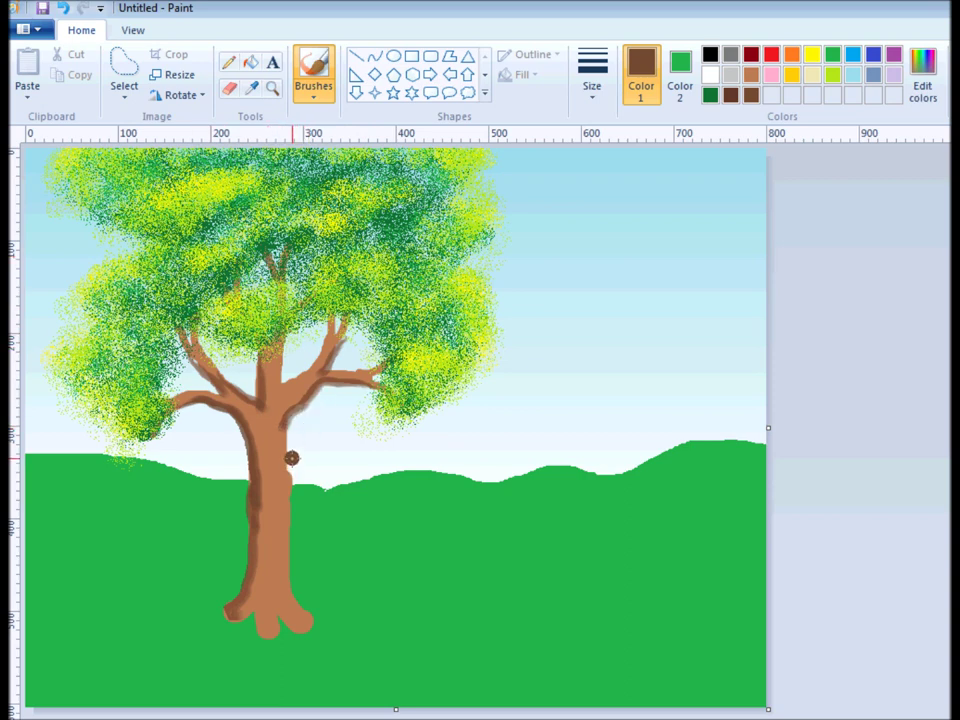
left_click(925, 70)
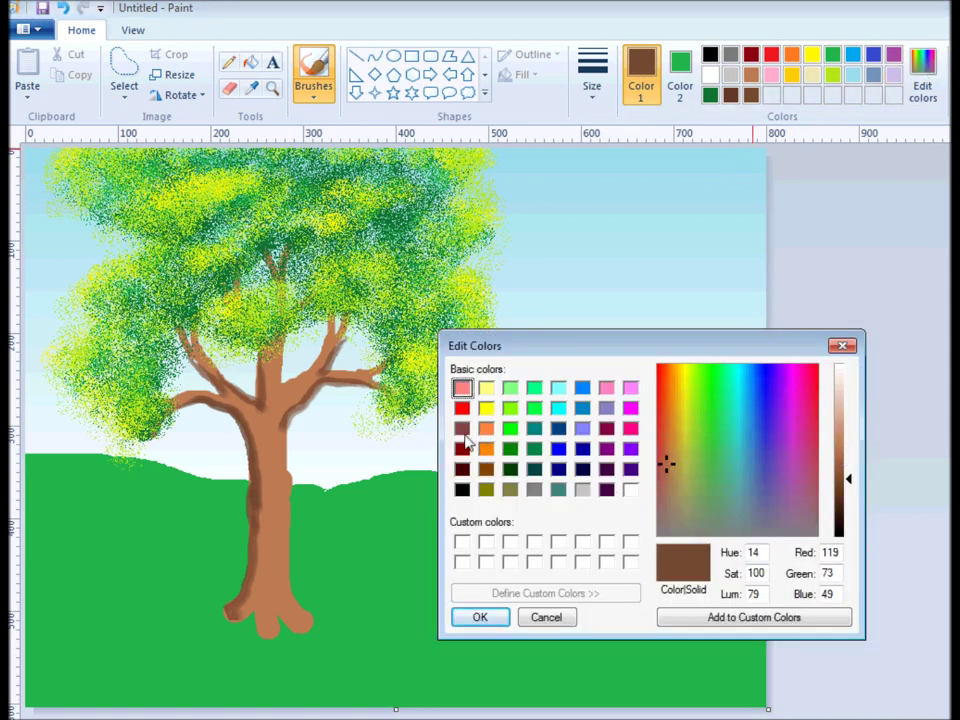
left_click(463, 431)
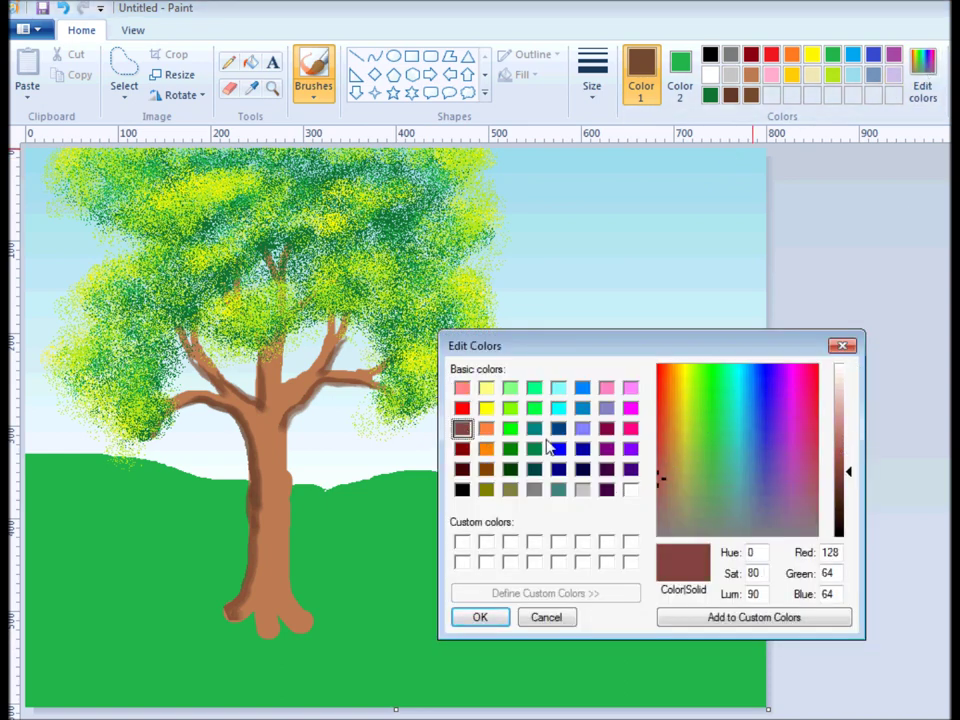
left_click(546, 620)
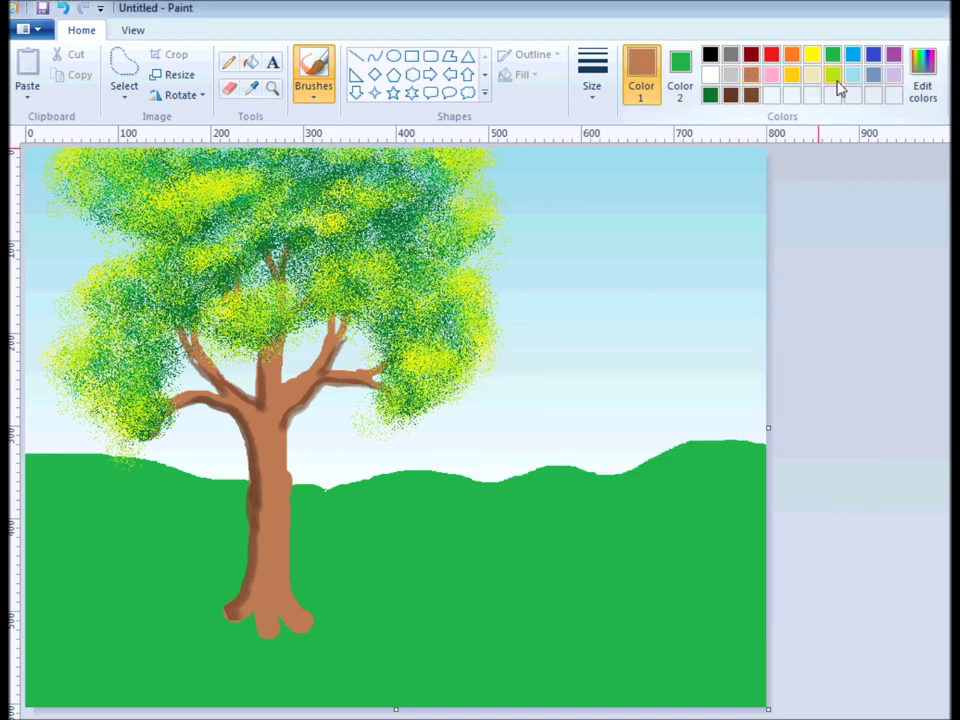
- Set Color 1 to a lighter tan shade of the tree's base brown
left_click(923, 80)
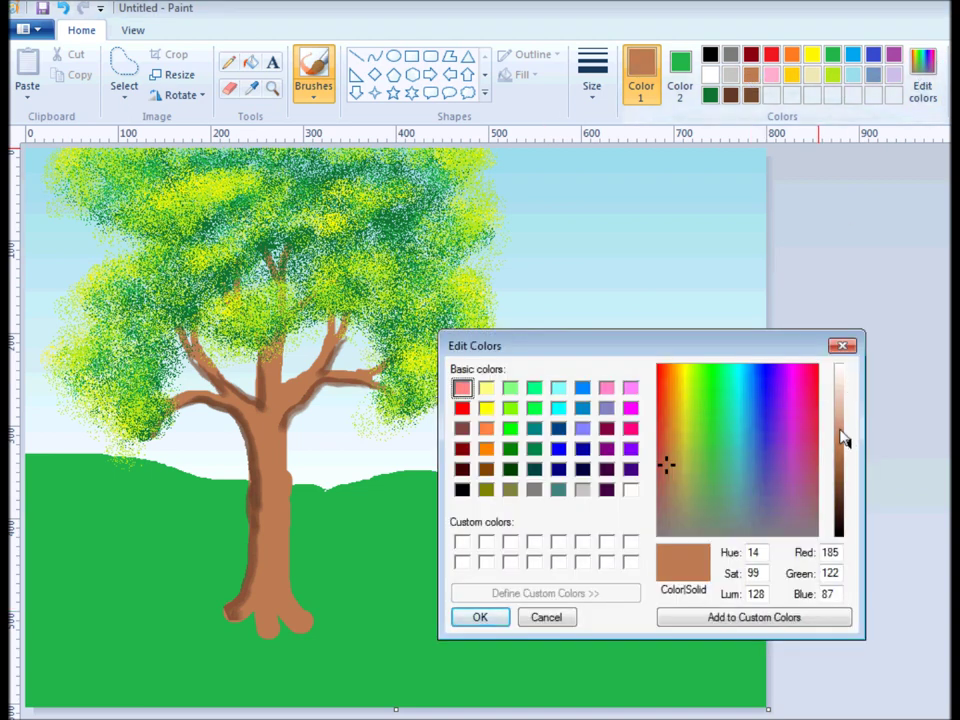
left_click(841, 431)
left_click(507, 616)
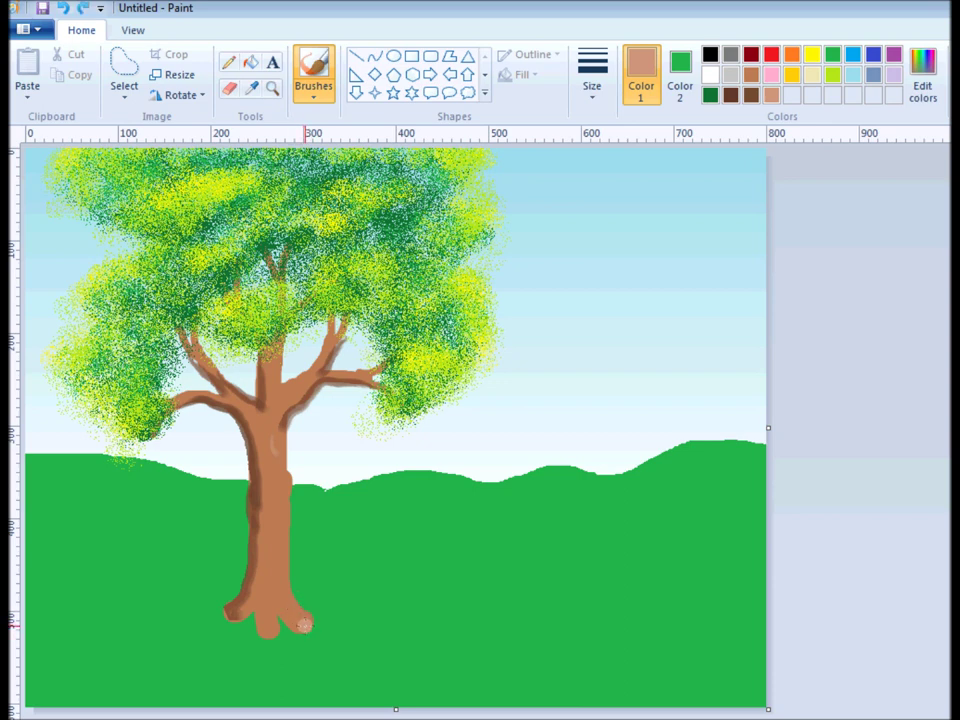
- Brush light tan highlights along the trunk's right side and the upper edges of the branches, undoing the stray stroke on the upper-left branch
left_click_drag(305, 625, 285, 596)
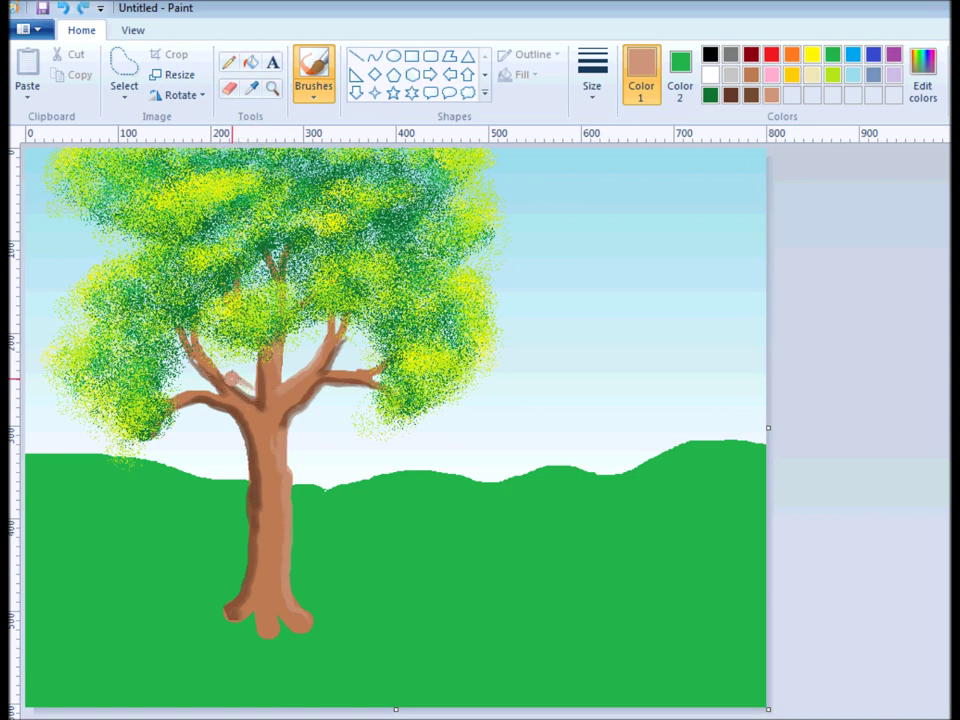
key("ctrl+z")
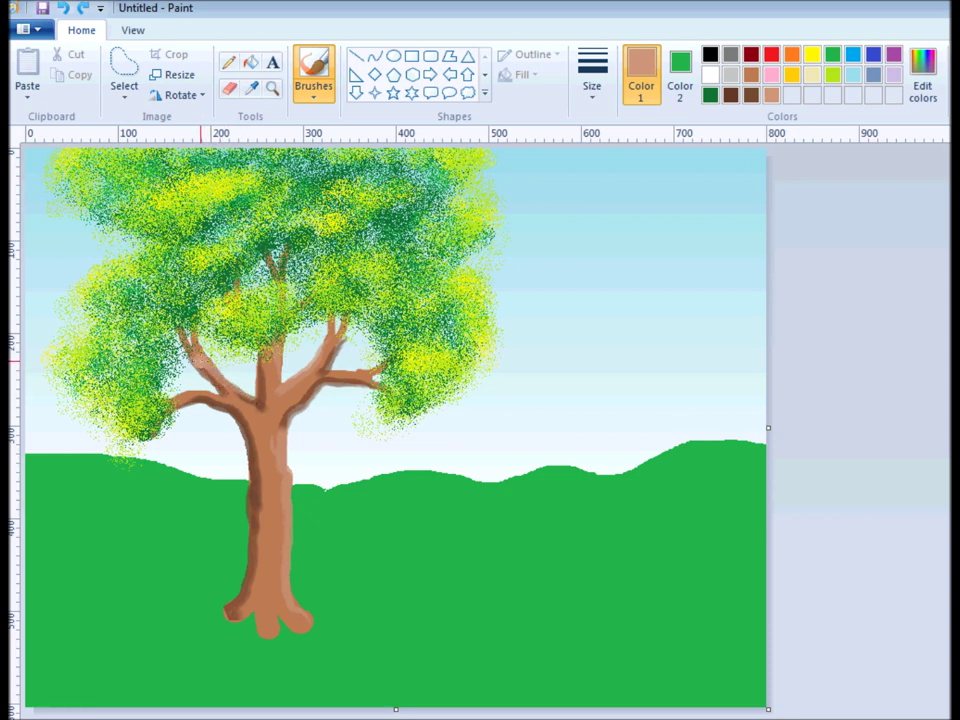
left_click_drag(194, 347, 192, 341)
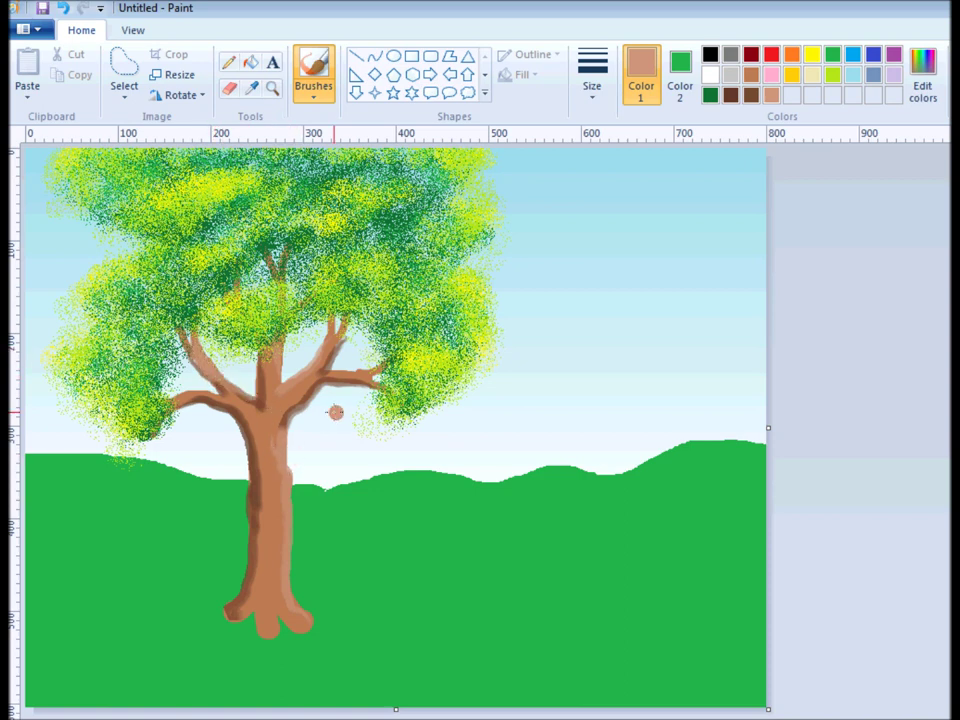
- Use the Pencil to draw thin bark lines over the trunk and its branch junctions, first in light tan and then in dark brown
left_click(228, 62)
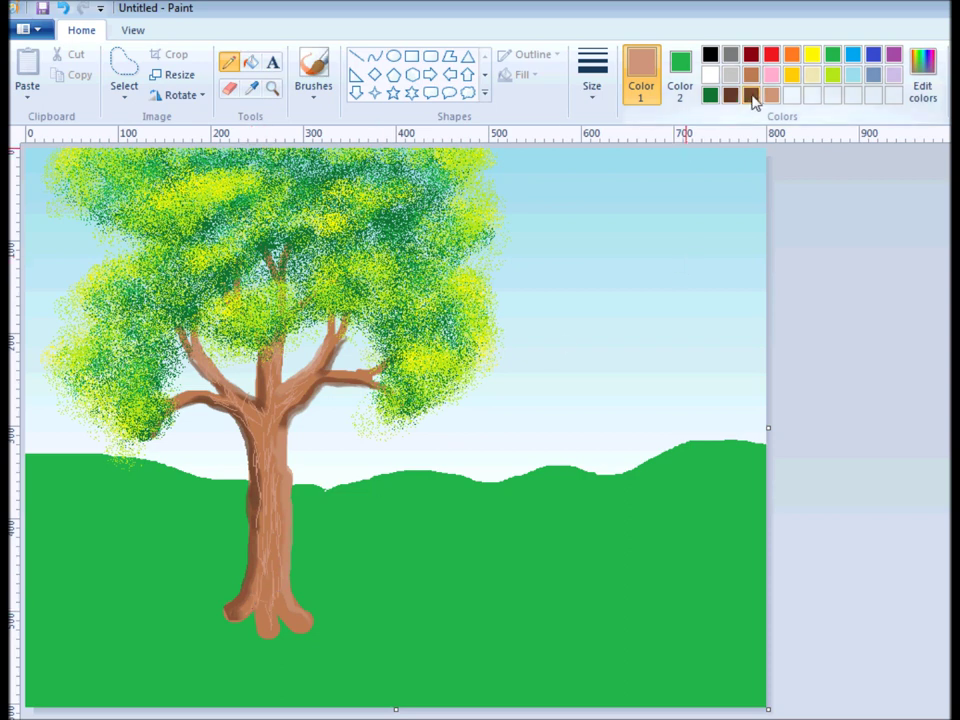
left_click(730, 95)
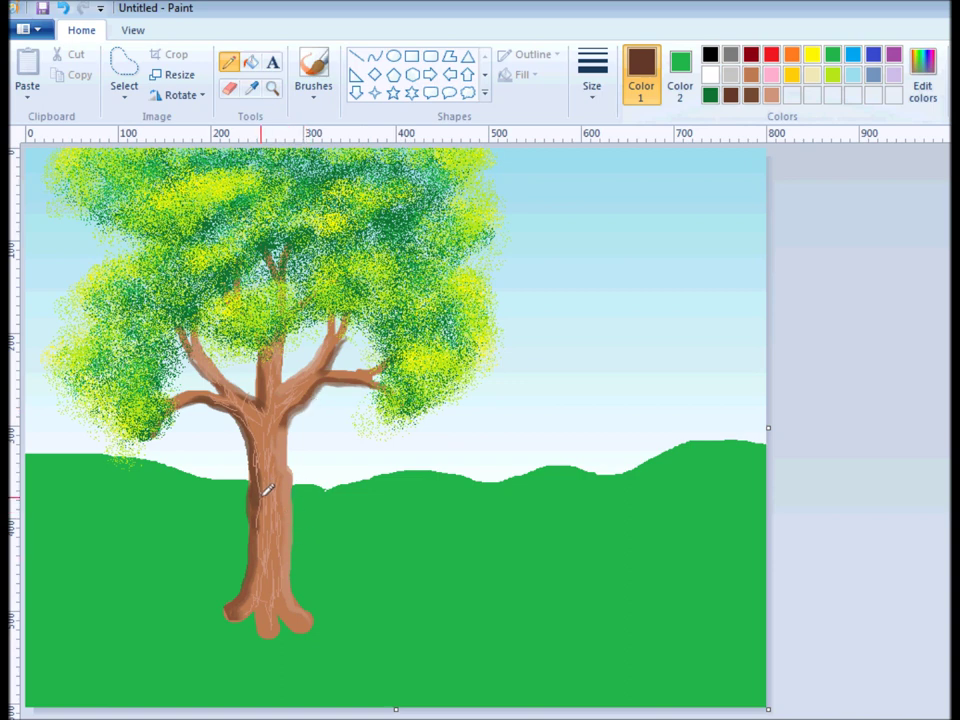
mouse_move(268, 543)
left_mouse_down()
mouse_move(261, 611)
mouse_move(274, 628)
left_mouse_up()
left_click_drag(273, 595, 271, 625)
mouse_move(262, 556)
left_mouse_down()
mouse_move(277, 493)
mouse_move(273, 518)
mouse_move(264, 500)
mouse_move(272, 445)
mouse_move(274, 455)
mouse_move(254, 424)
mouse_move(266, 417)
mouse_move(266, 425)
mouse_move(273, 363)
mouse_move(279, 376)
mouse_move(286, 350)
mouse_move(275, 371)
mouse_move(273, 351)
mouse_move(260, 393)
mouse_move(256, 377)
mouse_move(265, 392)
mouse_move(274, 340)
mouse_move(272, 385)
mouse_move(236, 377)
mouse_move(221, 385)
mouse_move(226, 392)
mouse_move(218, 385)
mouse_move(245, 408)
mouse_move(218, 403)
mouse_move(264, 408)
mouse_move(265, 423)
mouse_move(265, 407)
mouse_move(214, 365)
left_mouse_up()
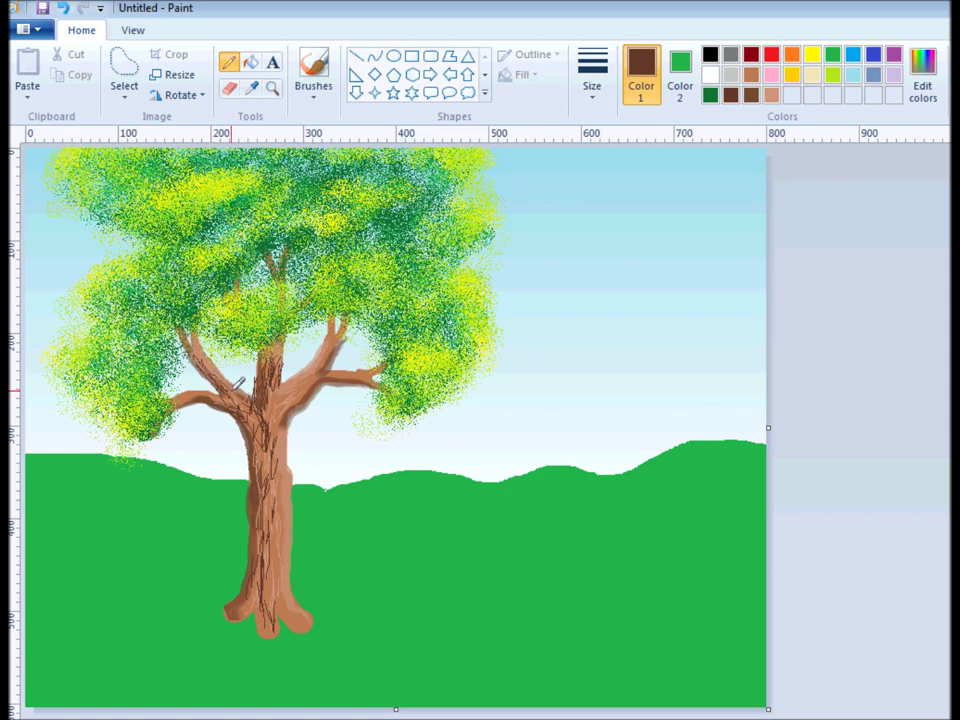
- Draw dark brown bark lines along the lower-left branch and down the trunk's left side, undoing the last stroke
left_click_drag(182, 404, 192, 404)
mouse_move(179, 408)
left_mouse_down()
mouse_move(204, 401)
mouse_move(238, 416)
mouse_move(253, 468)
left_mouse_up()
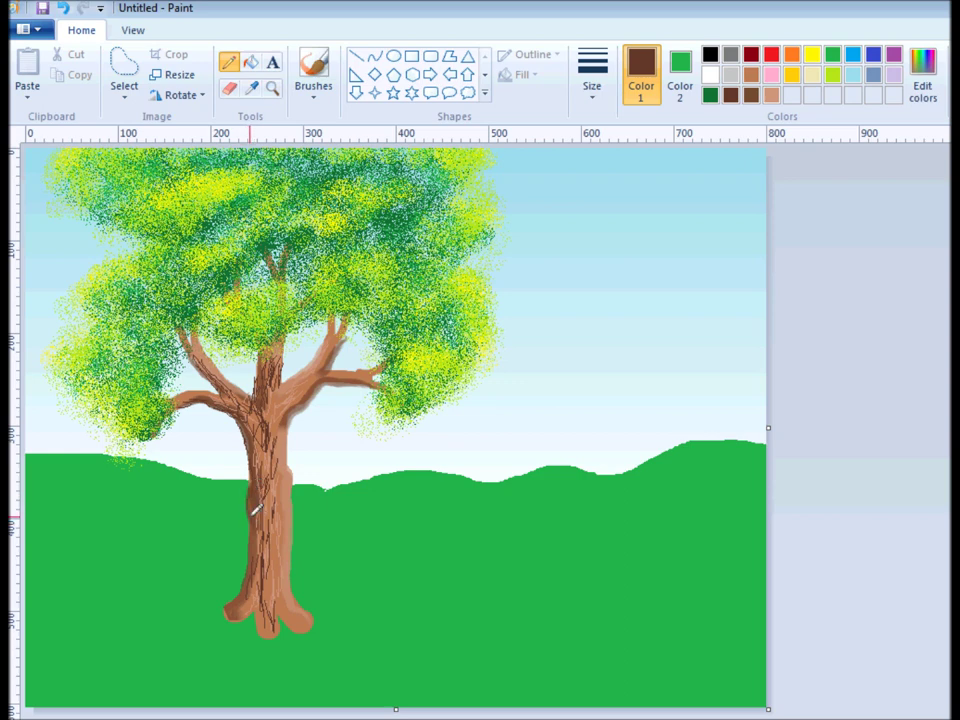
mouse_move(257, 528)
left_mouse_down()
mouse_move(244, 581)
mouse_move(262, 568)
mouse_move(265, 547)
mouse_move(249, 593)
mouse_move(226, 612)
mouse_move(263, 630)
left_mouse_up()
key("ctrl+z")
- Draw dark brown bark lines up the trunk's right side and along the right branch, undoing one stray stroke
mouse_move(277, 602)
left_mouse_down()
mouse_move(278, 617)
mouse_move(285, 600)
mouse_move(279, 619)
mouse_move(282, 548)
left_mouse_up()
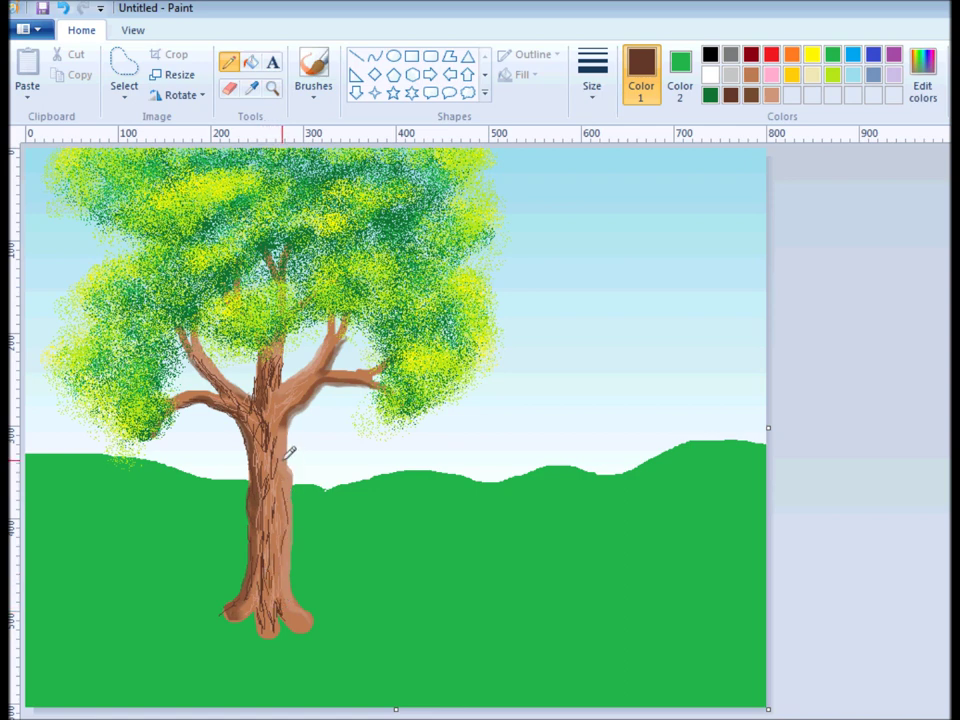
key("ctrl+z")
left_click_drag(288, 494, 285, 507)
left_click_drag(284, 422, 332, 376)
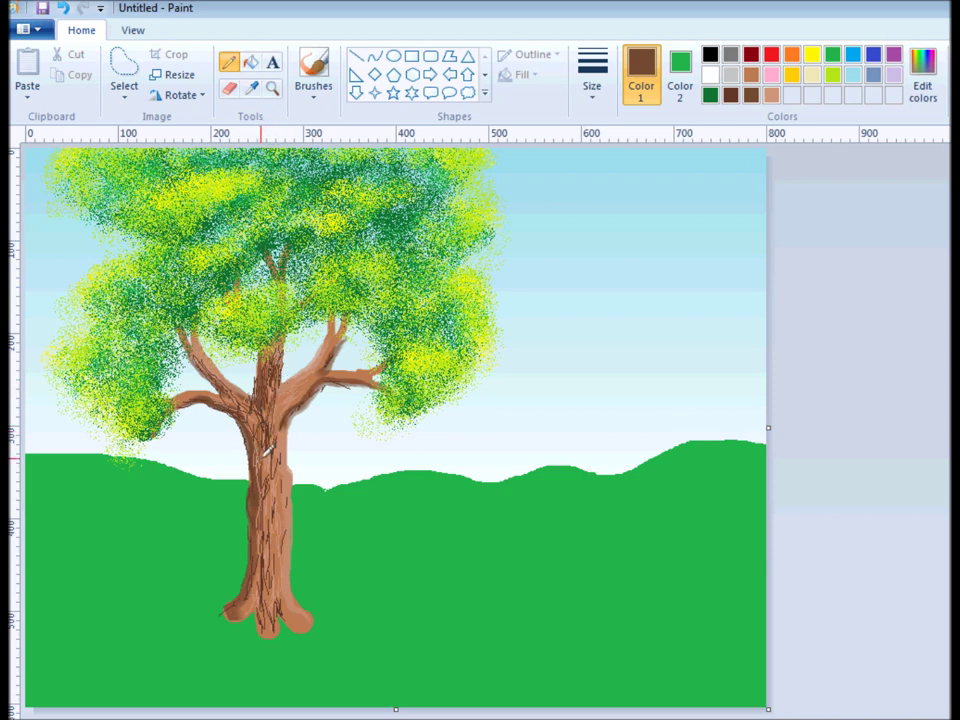
- Fill out the trunk's bark texture with Pencil lines in medium brown and light tan
left_click_drag(263, 447, 266, 528)
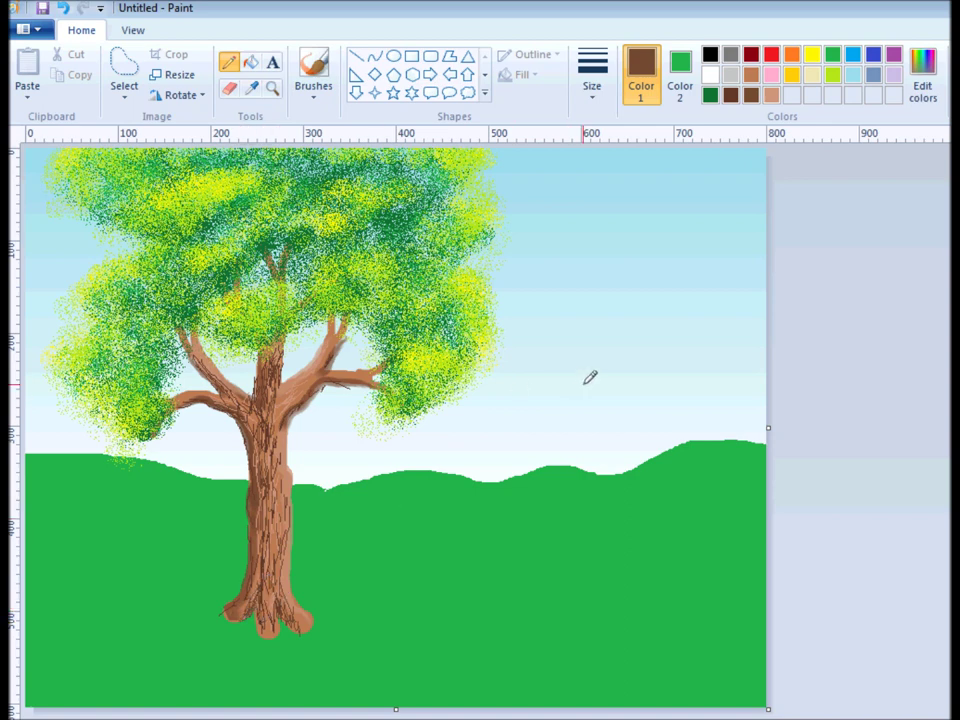
left_click(776, 92)
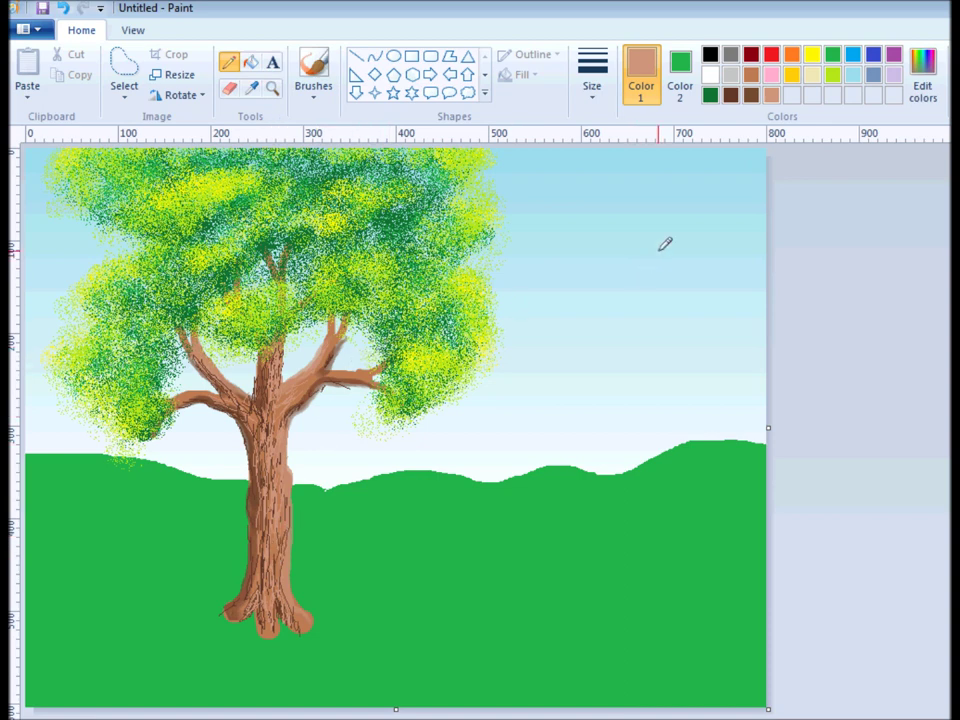
- Add medium brown Pencil lines along the underside of the right branch and at its fork
left_click(752, 96)
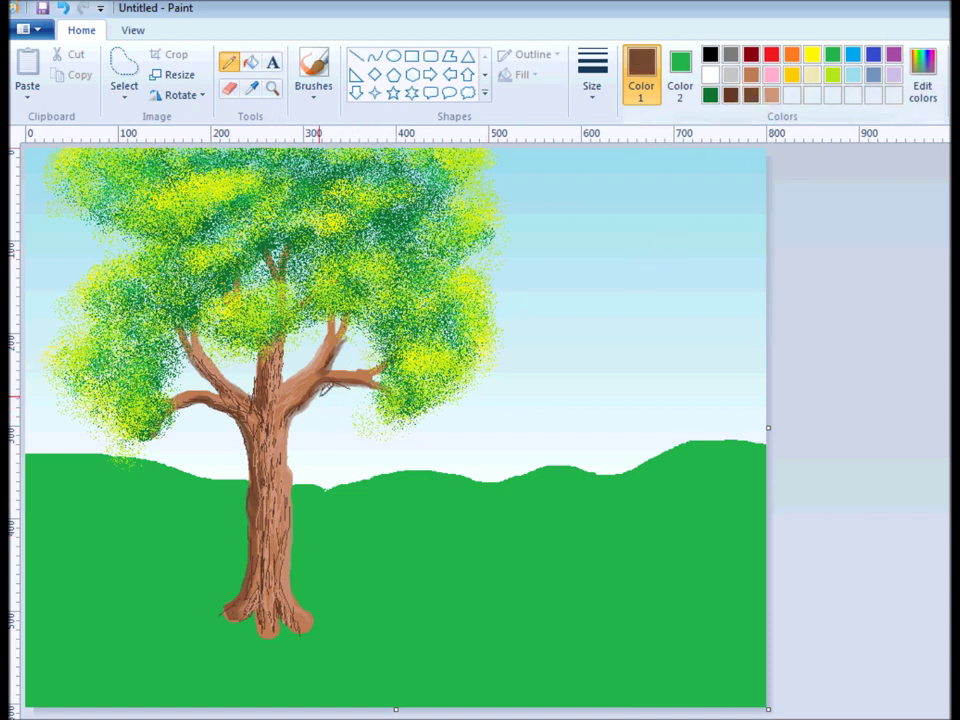
mouse_move(297, 400)
left_mouse_down()
mouse_move(324, 360)
mouse_move(276, 398)
mouse_move(294, 389)
mouse_move(287, 419)
mouse_move(293, 397)
mouse_move(285, 429)
left_mouse_up()
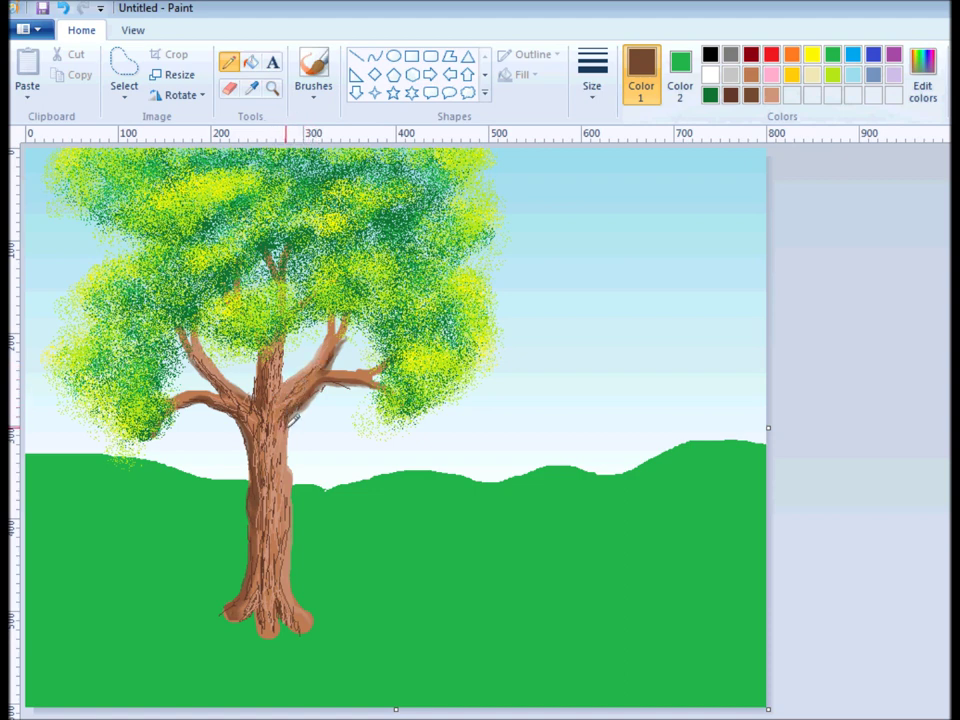
mouse_move(325, 367)
left_mouse_down()
mouse_move(333, 318)
mouse_move(323, 344)
mouse_move(331, 320)
mouse_move(342, 332)
mouse_move(324, 370)
left_mouse_up()
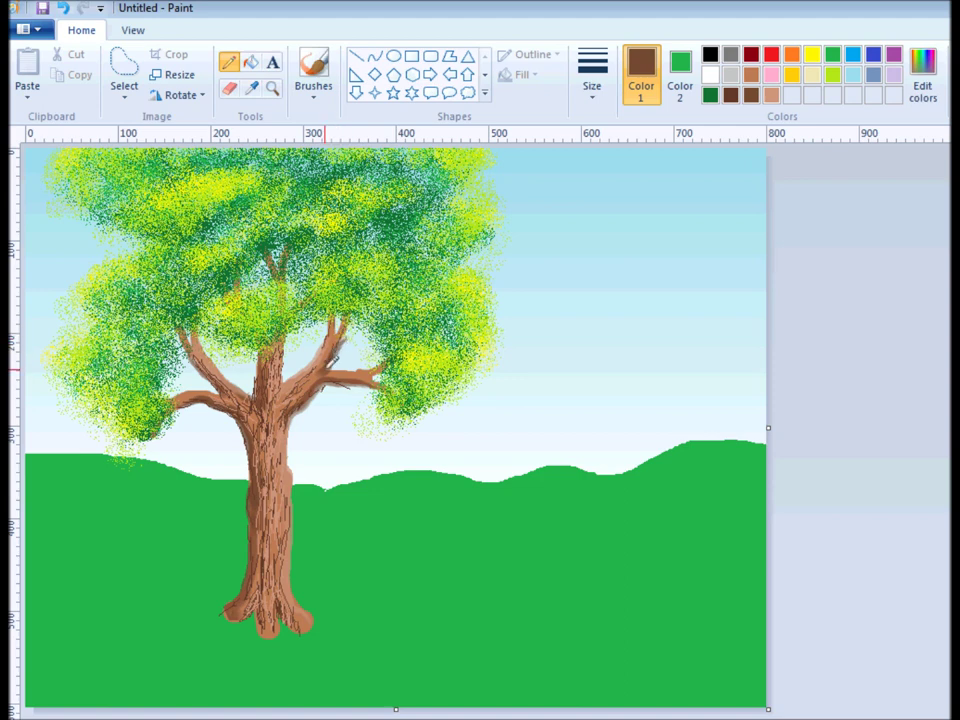